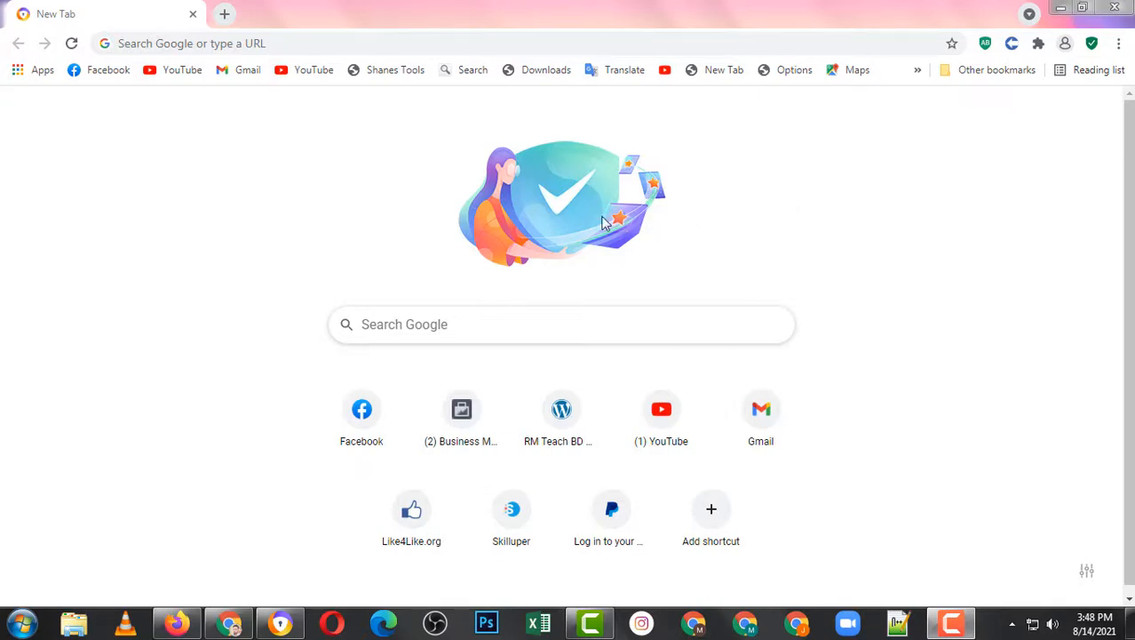
Step: Open business.facebook.com in a new tab and switch to the RM Teach BD 2021 business account
left_click(225, 13)
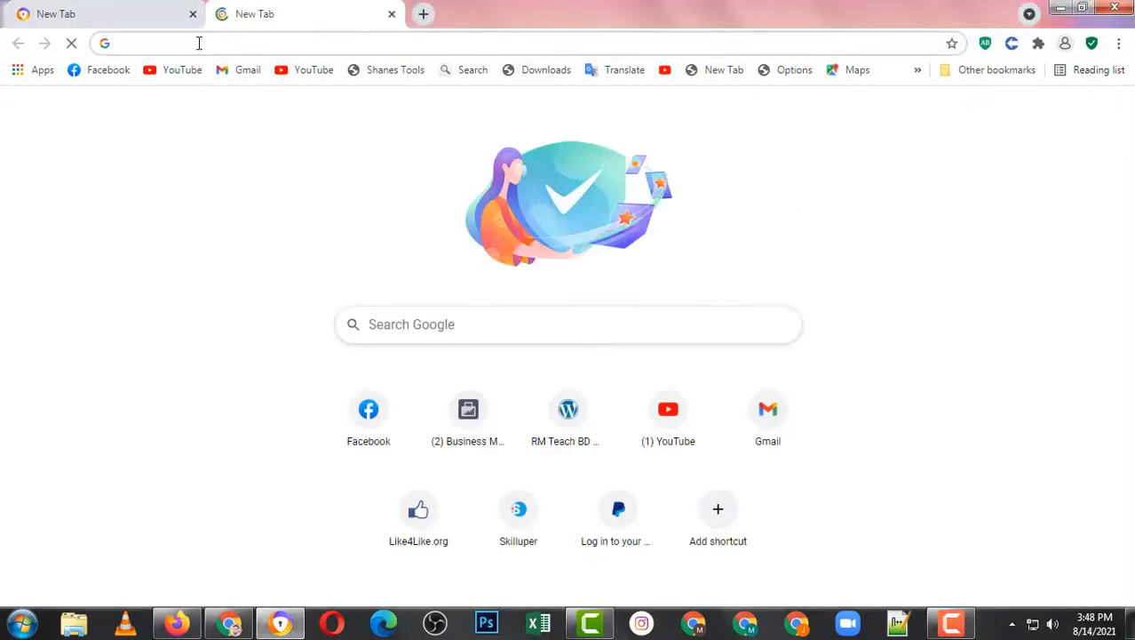
type("business.facebook.com")
key("Return")
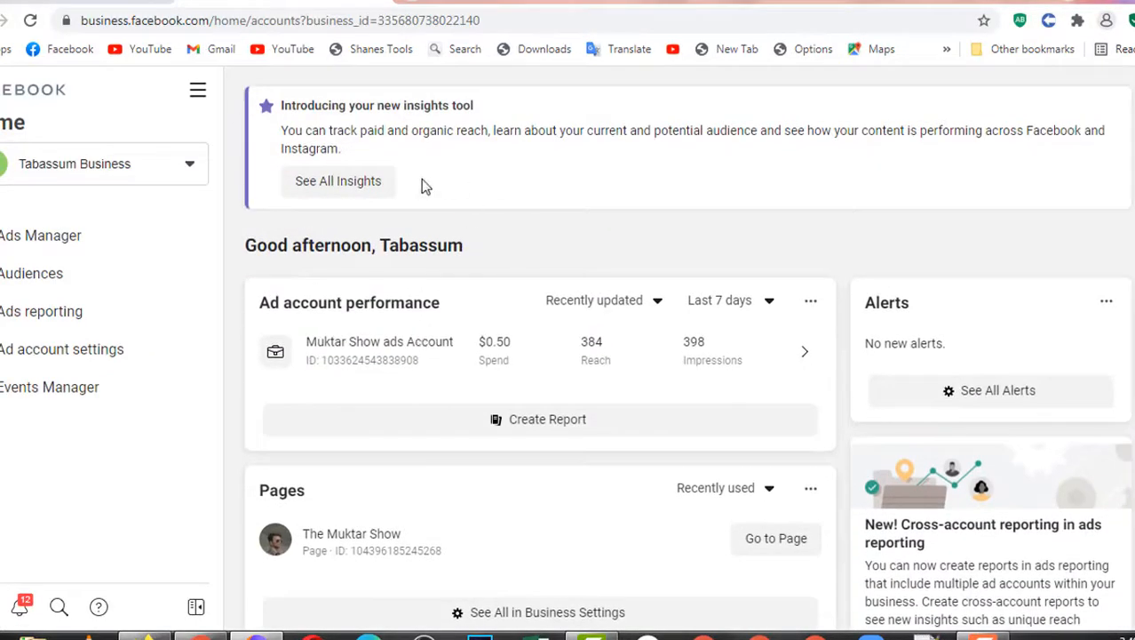
left_click(190, 167)
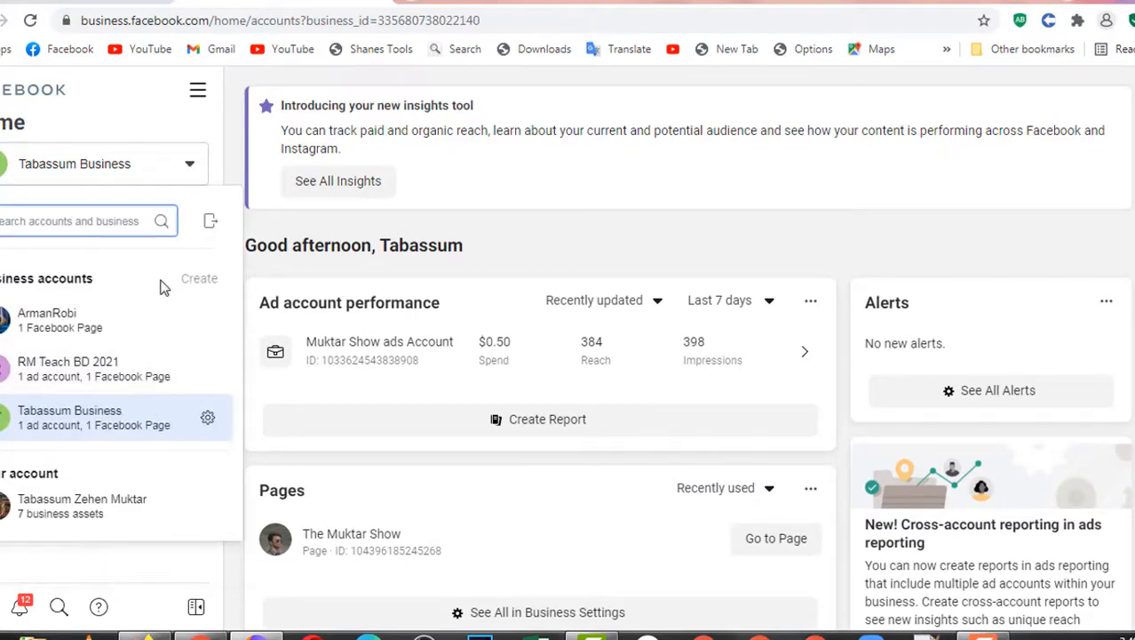
left_click(85, 371)
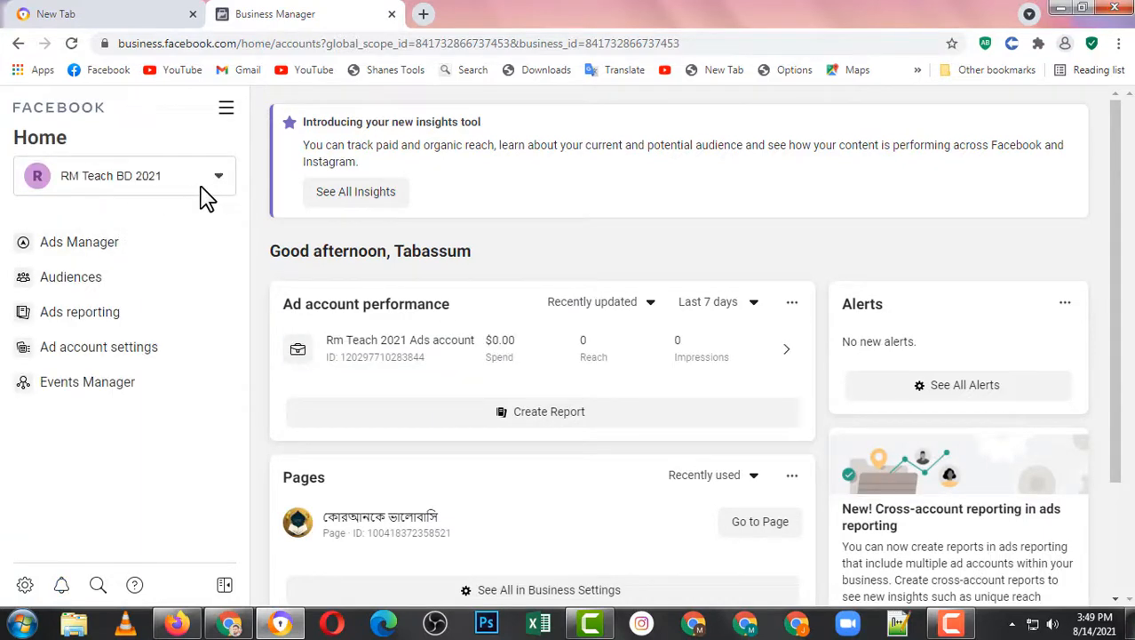
Step: Open the business settings and go to the Domains page under Brand safety
left_click(227, 111)
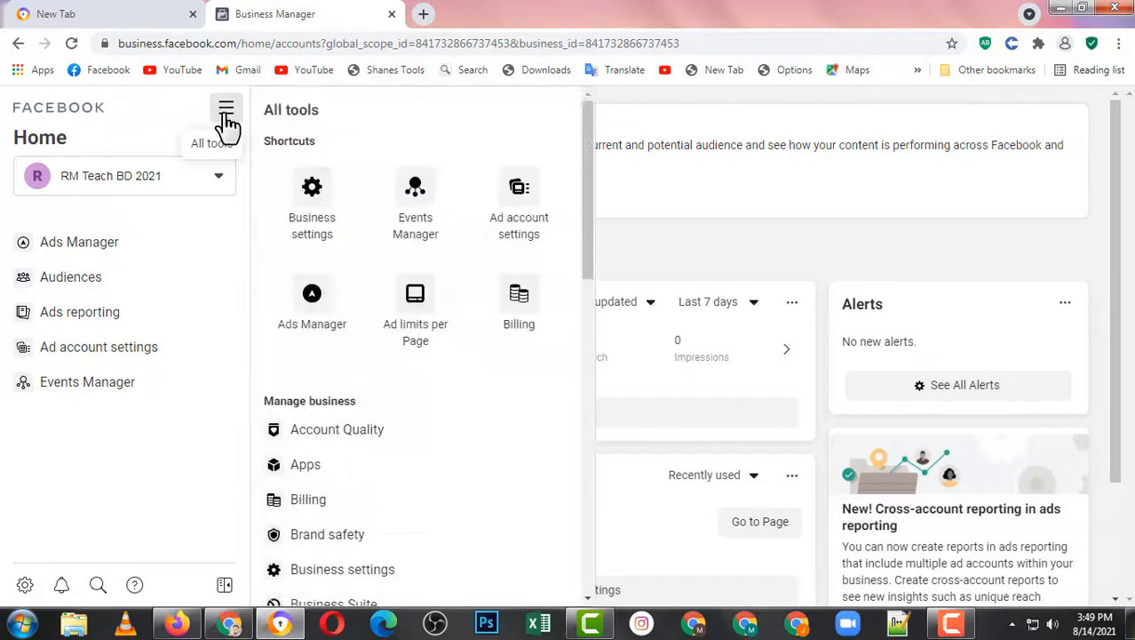
left_click(318, 213)
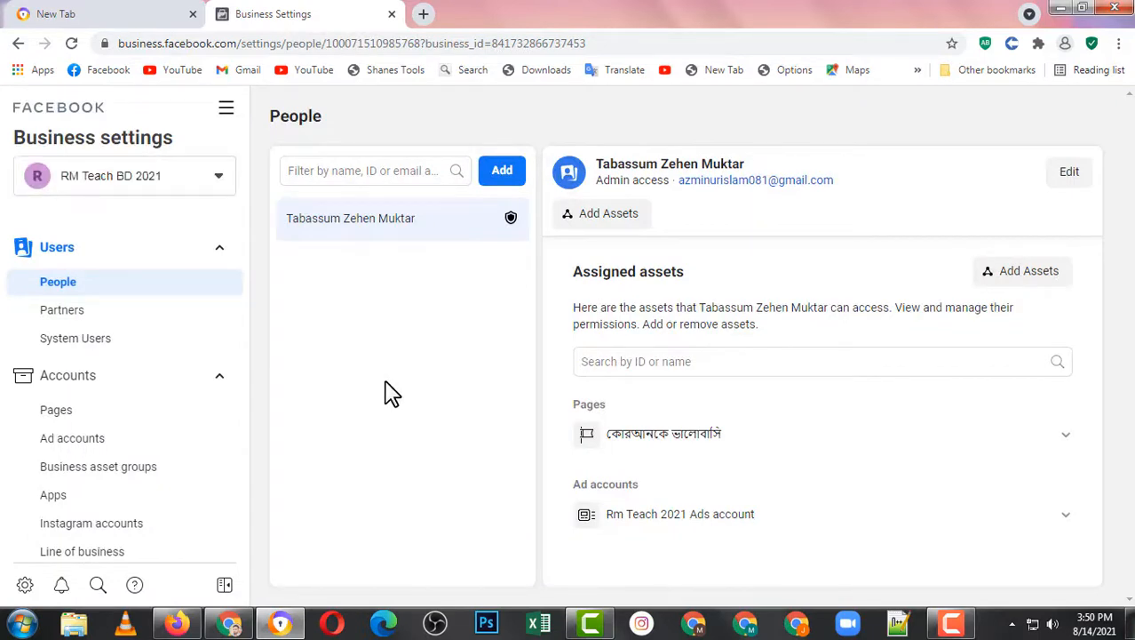
scroll(156, 400, "down", 1)
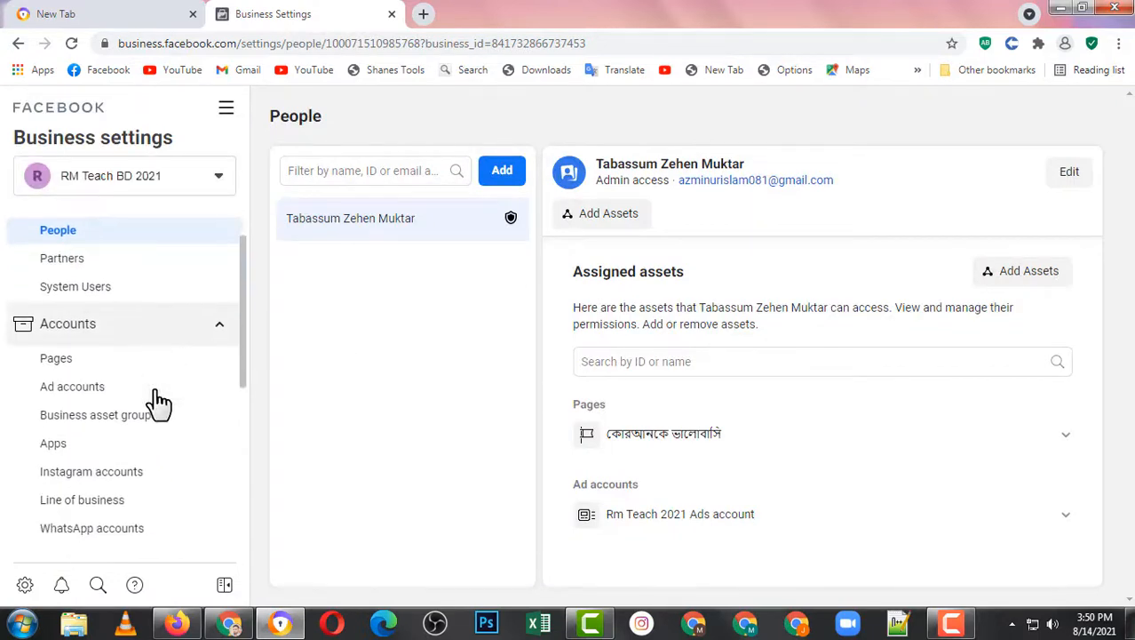
scroll(158, 399, "down", 2)
scroll(172, 388, "down", 3)
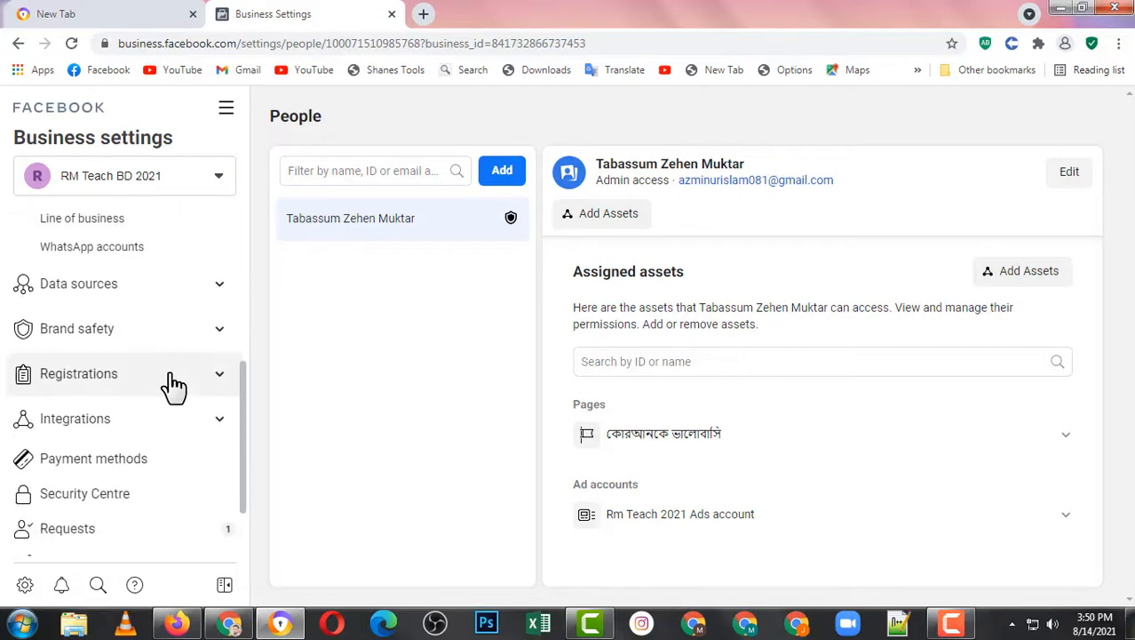
left_click(218, 330)
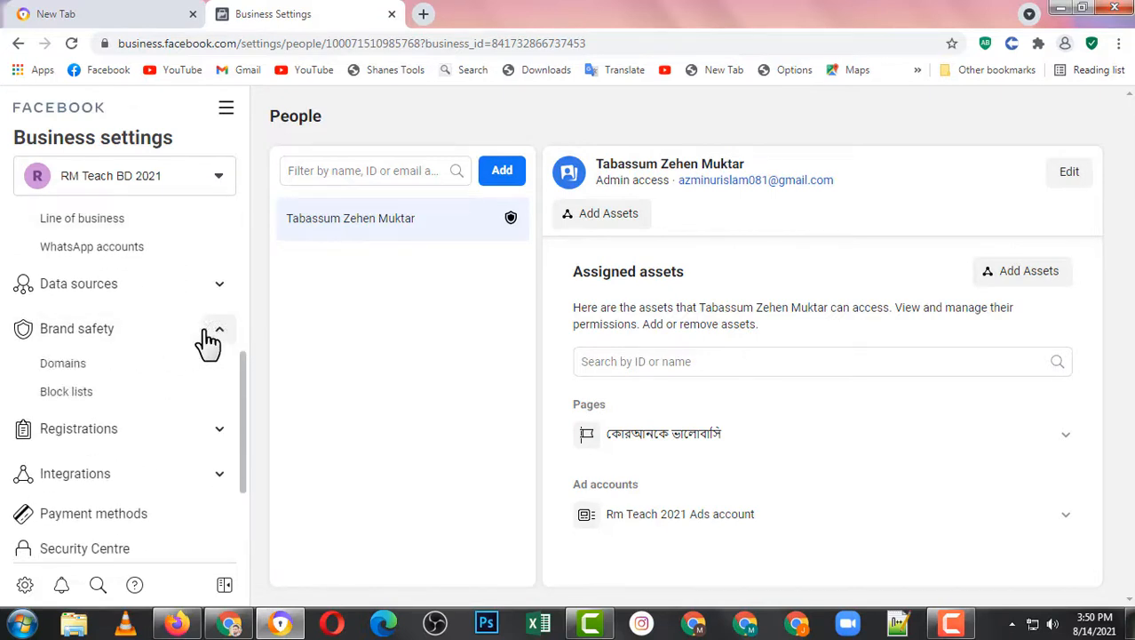
left_click(74, 373)
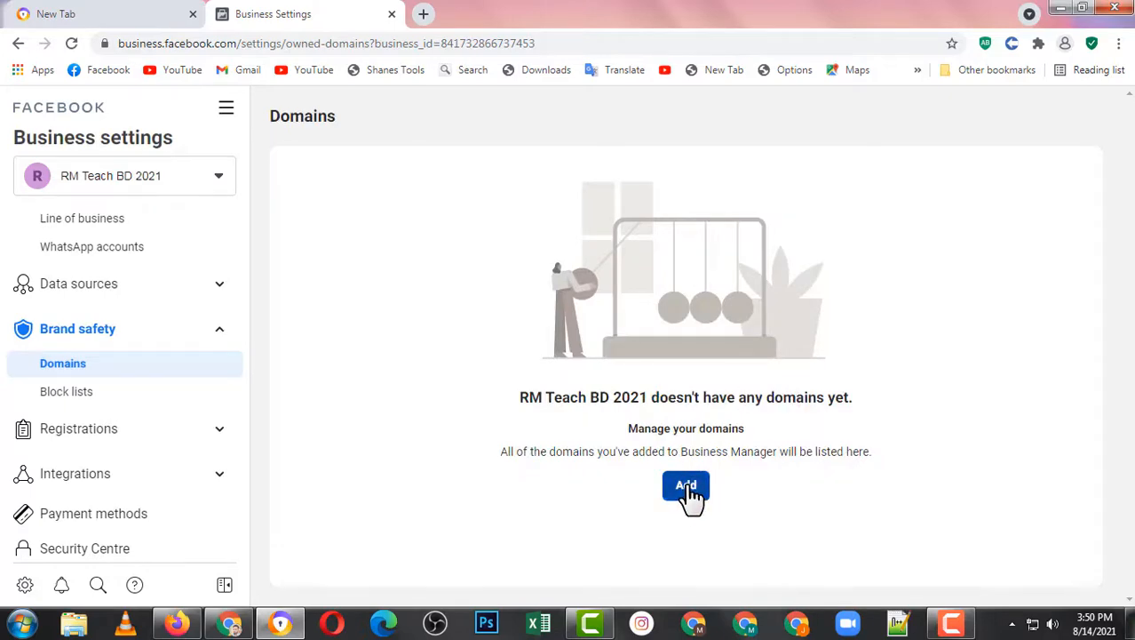
Step: Start adding a domain, and copy the domain rmteachbd.ezyro.com from the WordPress dashboard's address in Firefox
left_click(687, 486)
left_click(522, 325)
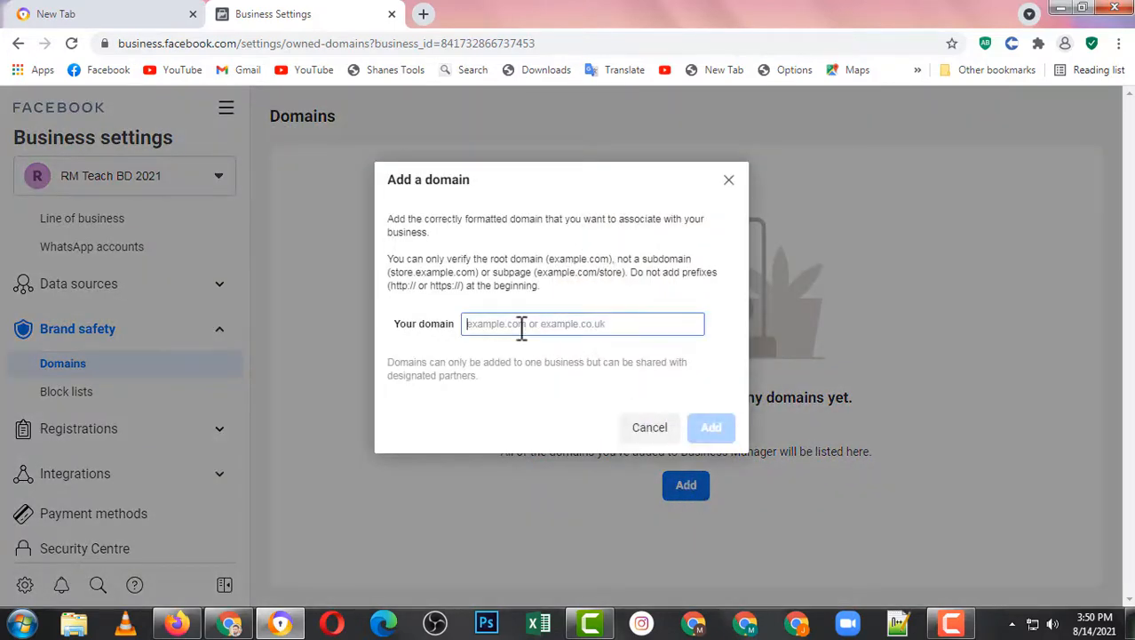
left_click(229, 622)
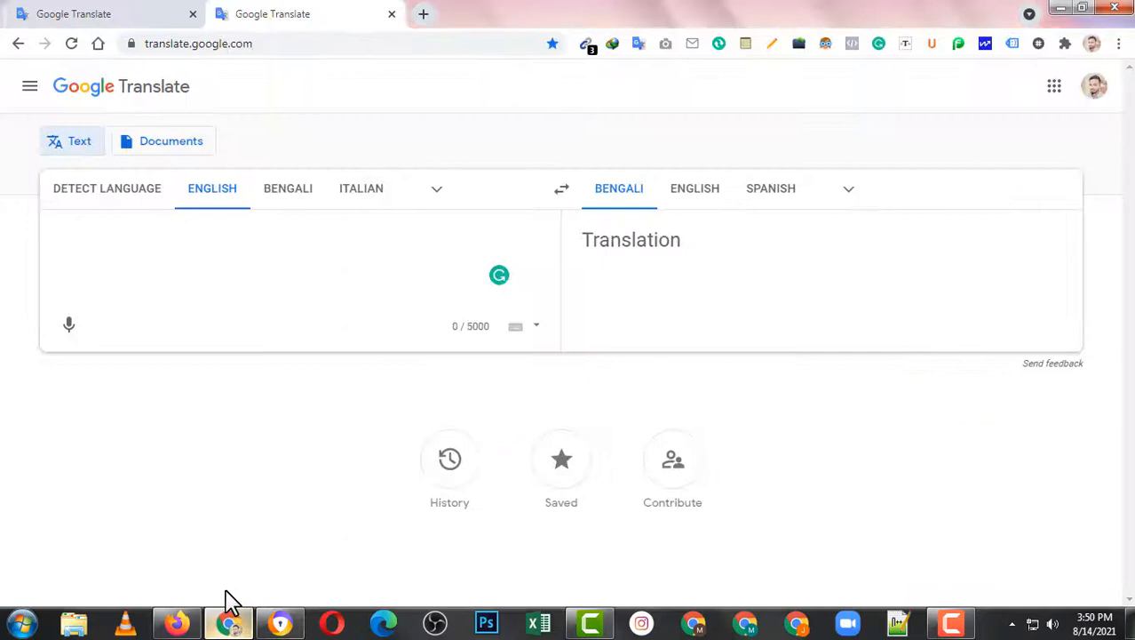
left_click(75, 16)
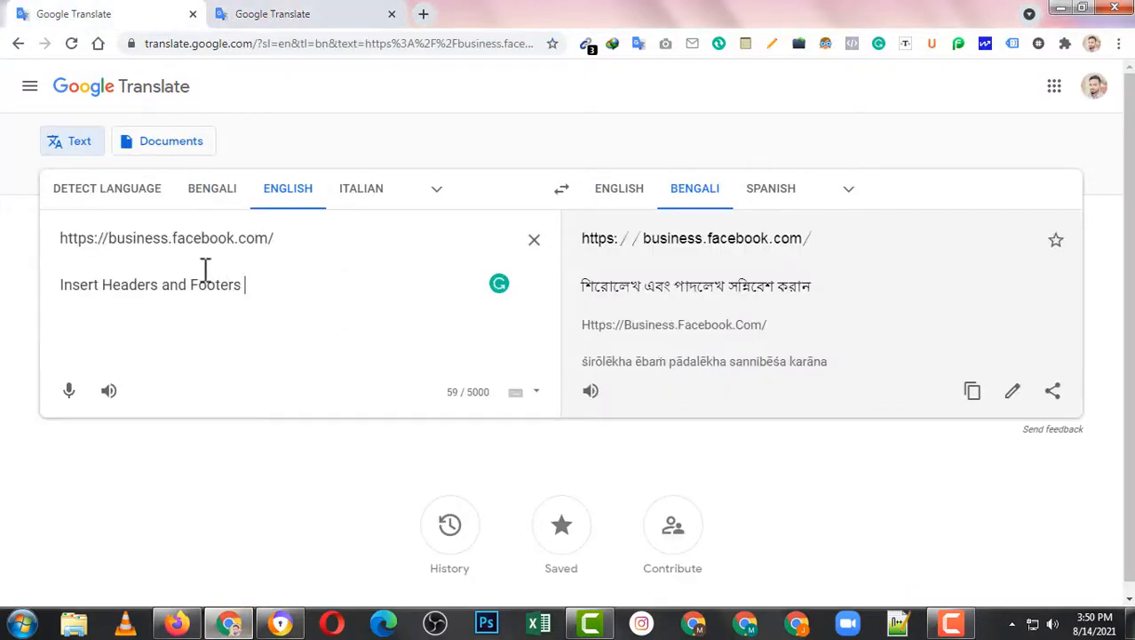
left_click(177, 621)
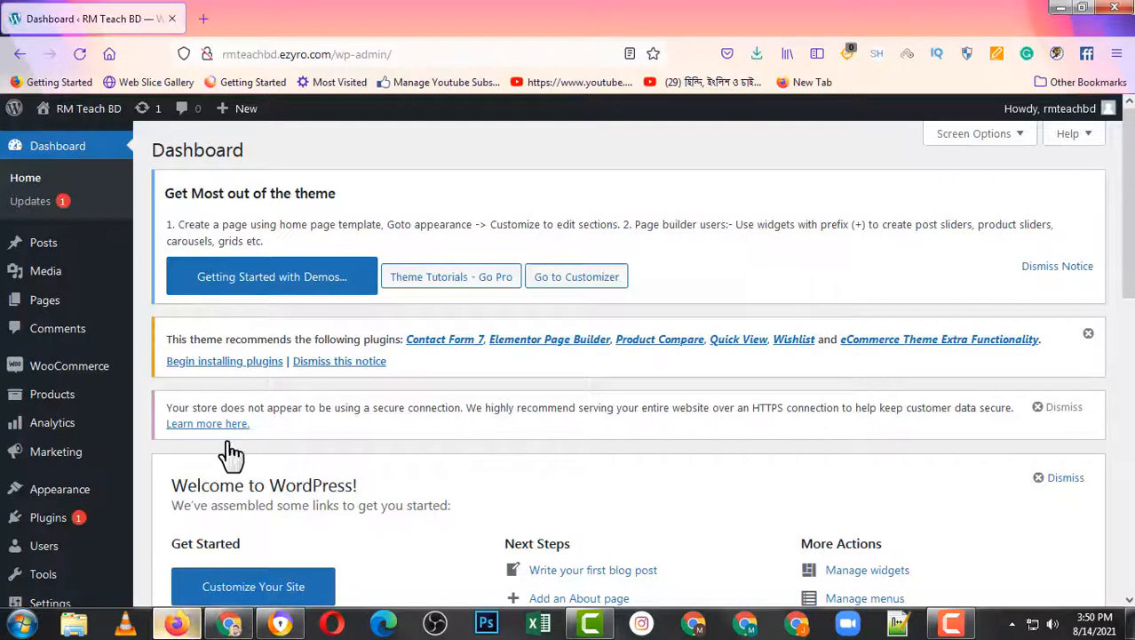
left_click_drag(330, 54, 222, 54)
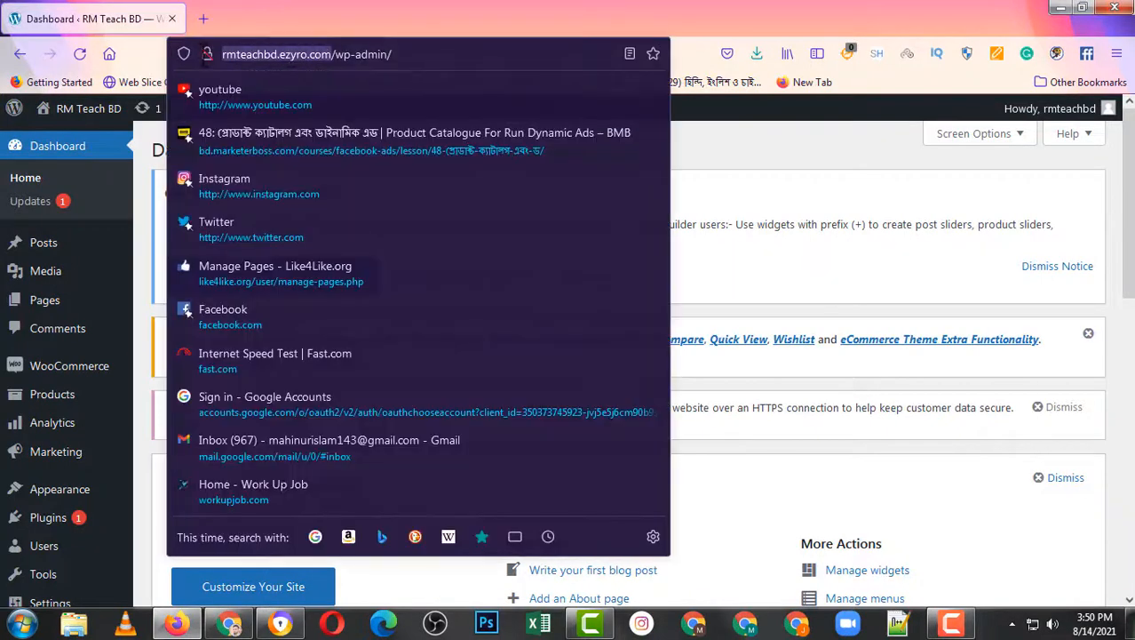
right_click(298, 56)
left_click(316, 106)
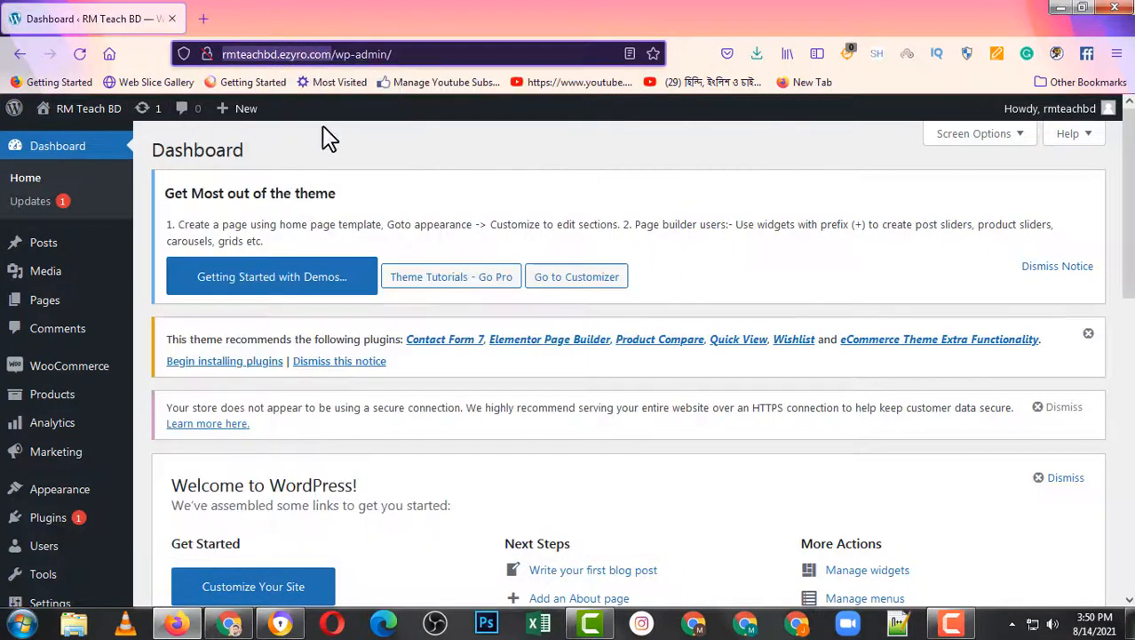
left_click(281, 622)
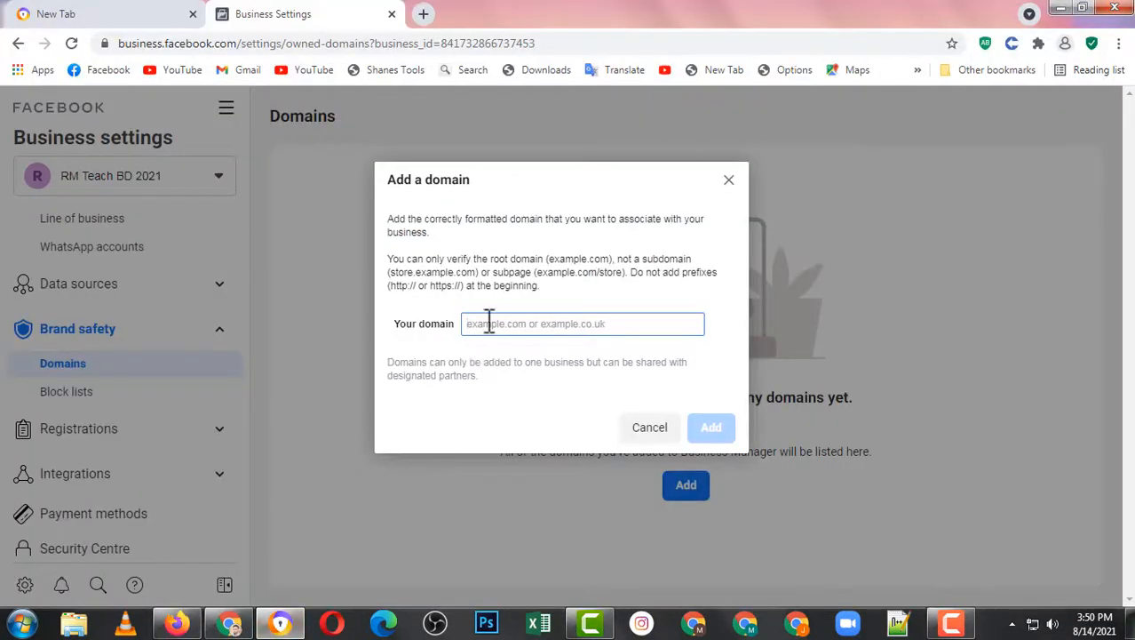
key("ctrl+v")
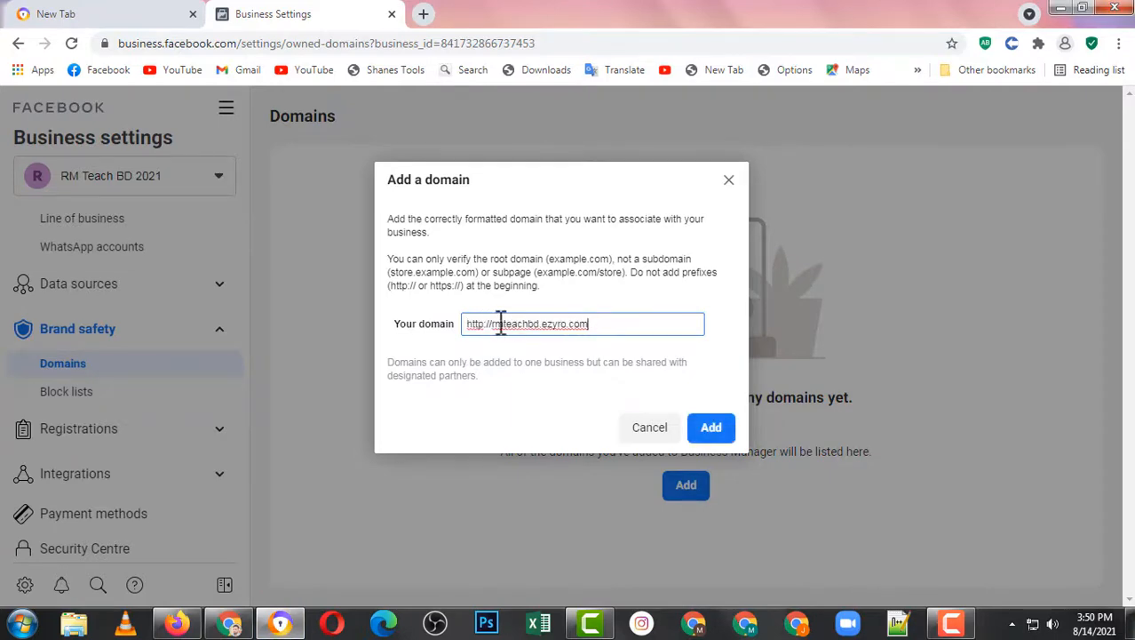
left_click_drag(495, 323, 429, 323)
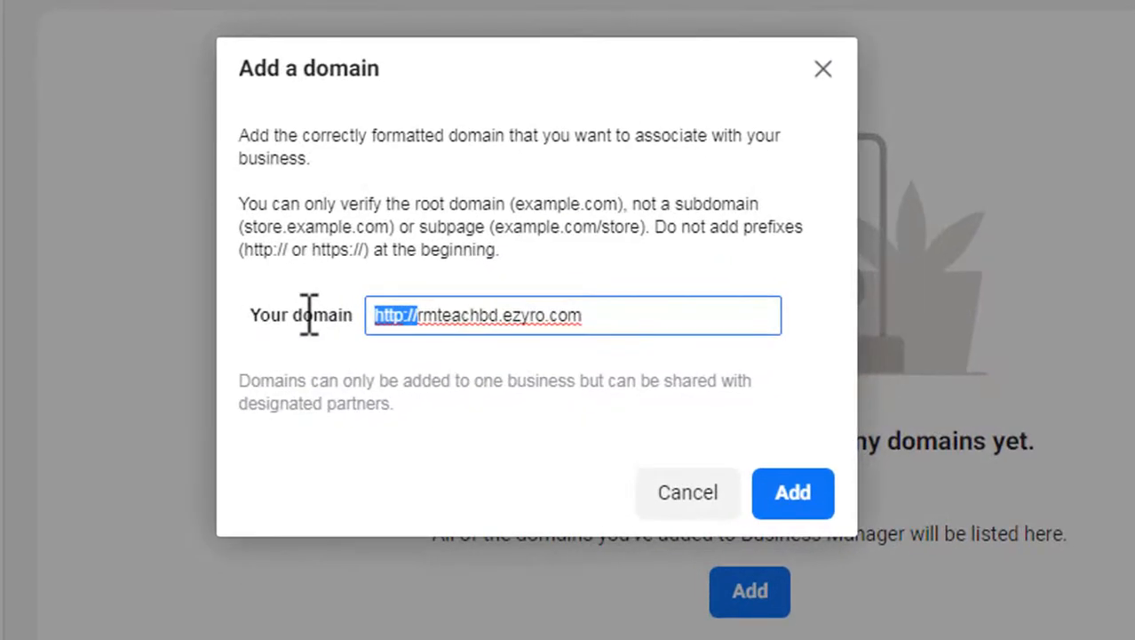
key("BackSpace")
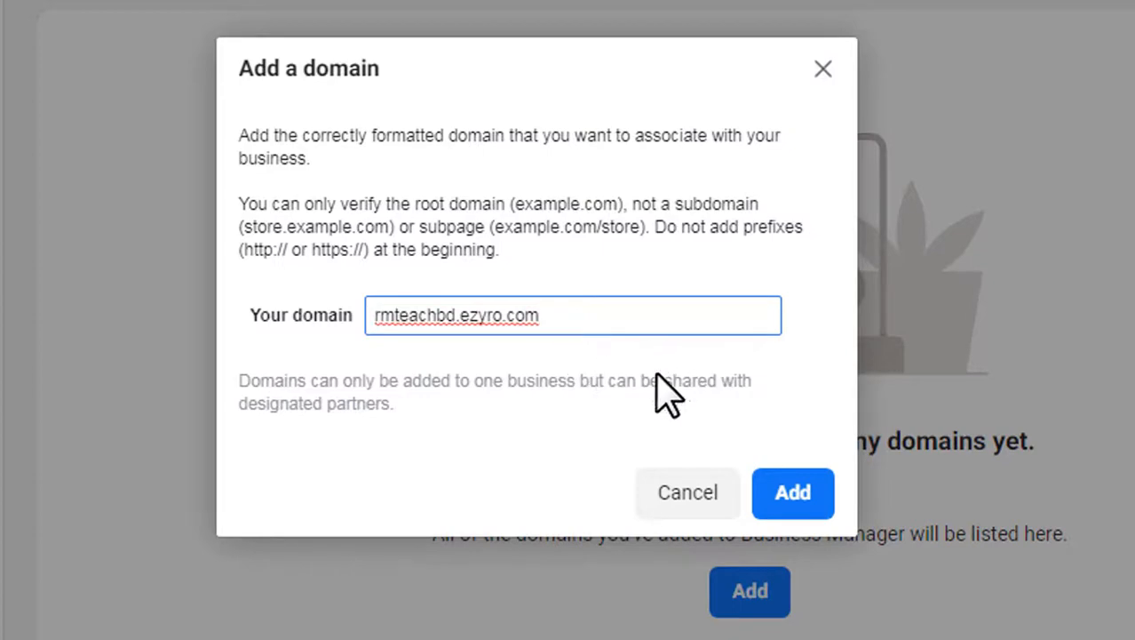
left_click(794, 496)
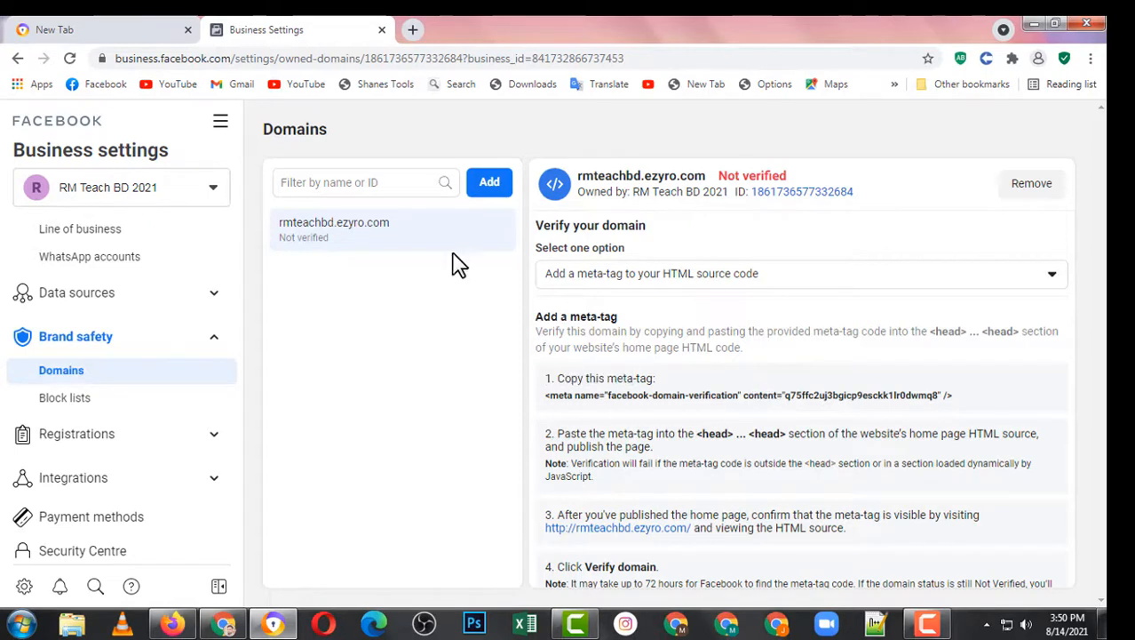
Step: Examine the available domain verification methods and the instructions for placing the meta-tag in the website's head section
mouse_move(787, 178)
left_click(1052, 277)
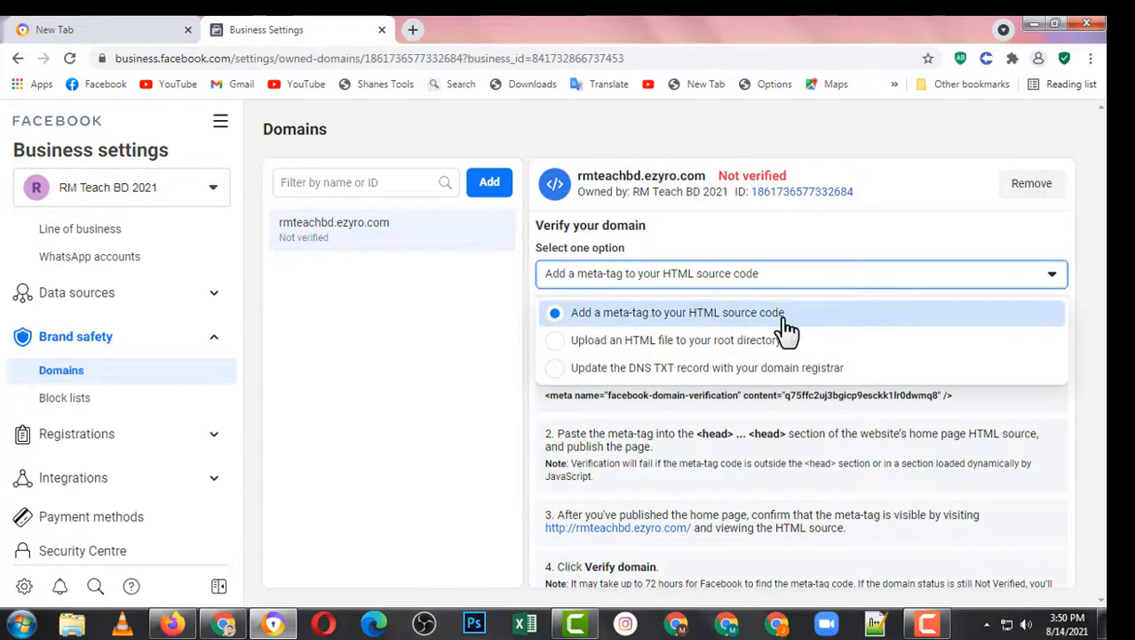
left_click(400, 402)
left_click(936, 287)
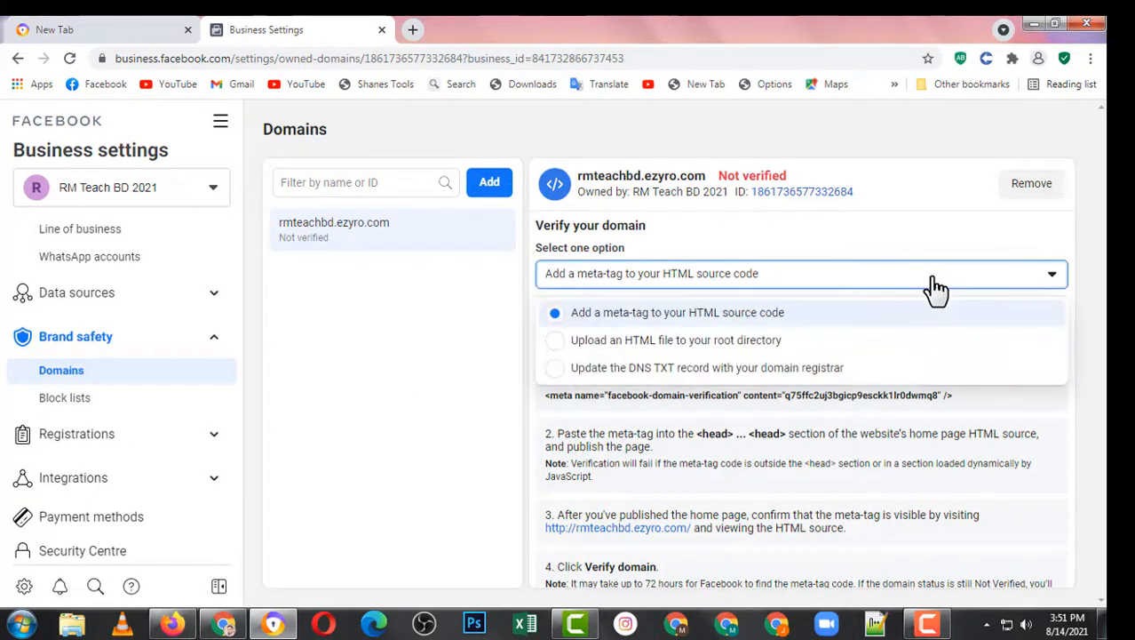
left_click(937, 287)
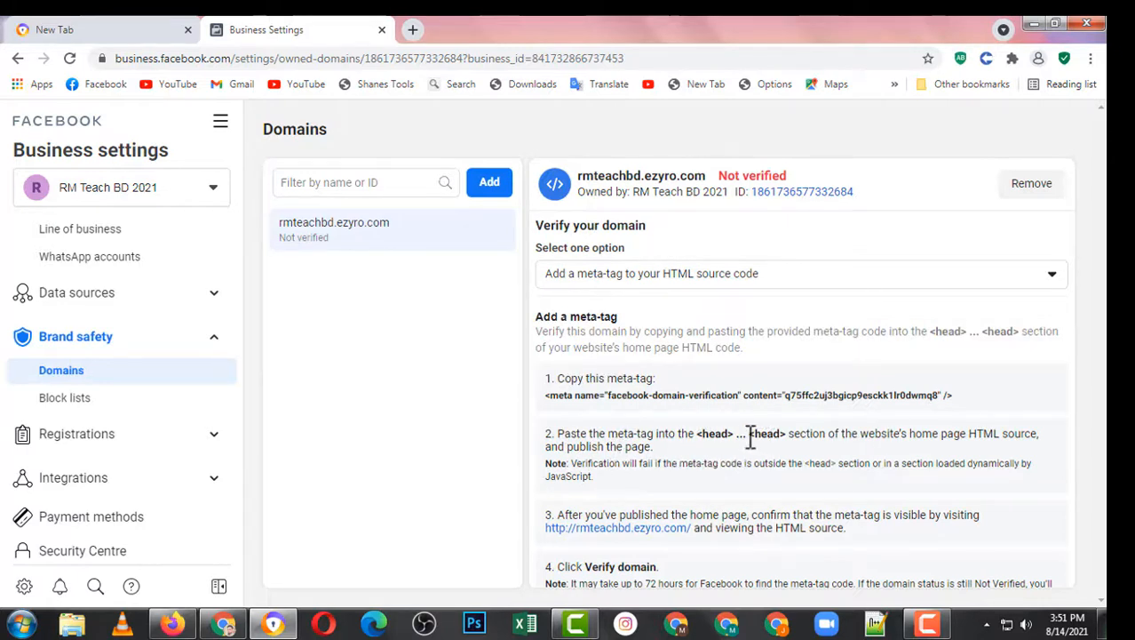
left_click_drag(748, 434, 811, 435)
left_click(753, 436)
double_click(760, 436)
left_click(863, 436)
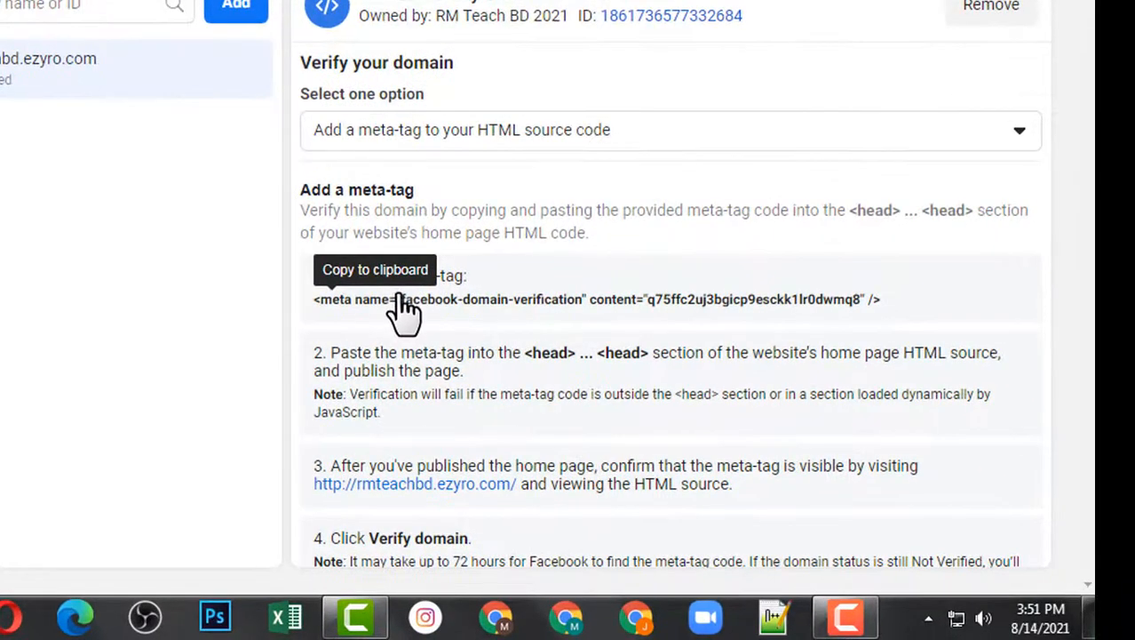
Step: Copy the facebook-domain-verification meta-tag to the clipboard and read the instruction on where to paste it
left_click(399, 299)
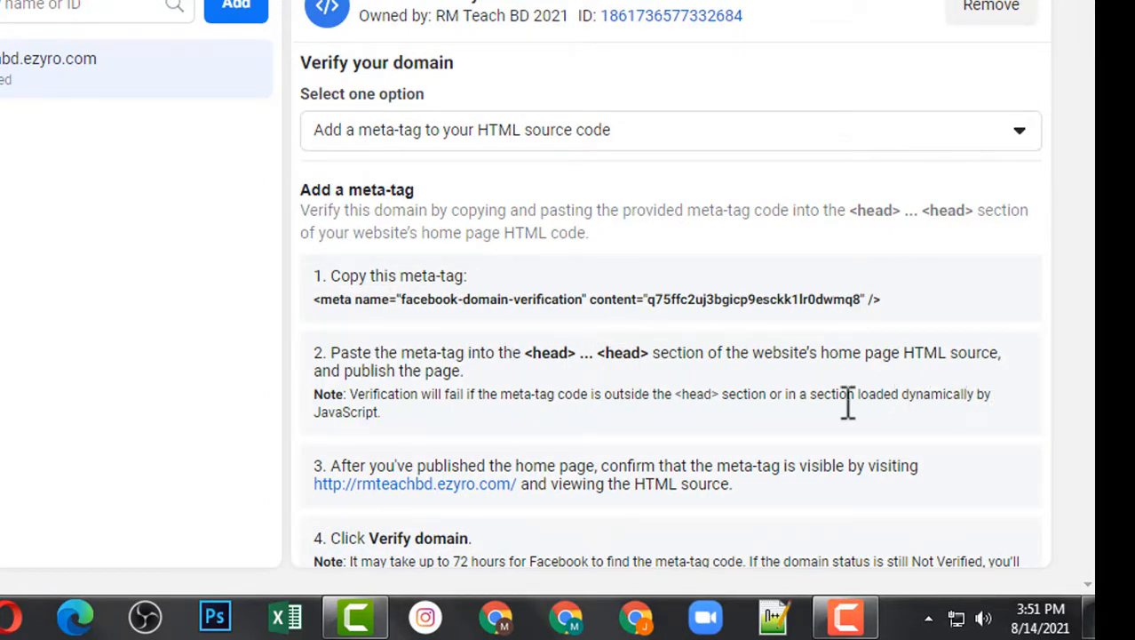
left_click_drag(849, 406, 317, 363)
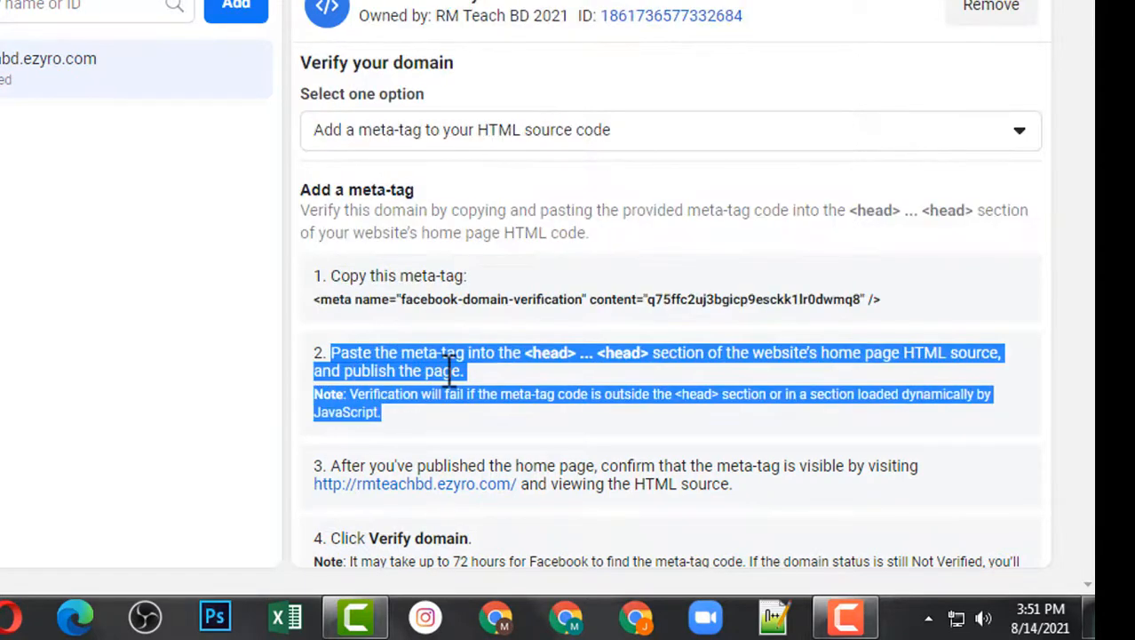
left_click(451, 369)
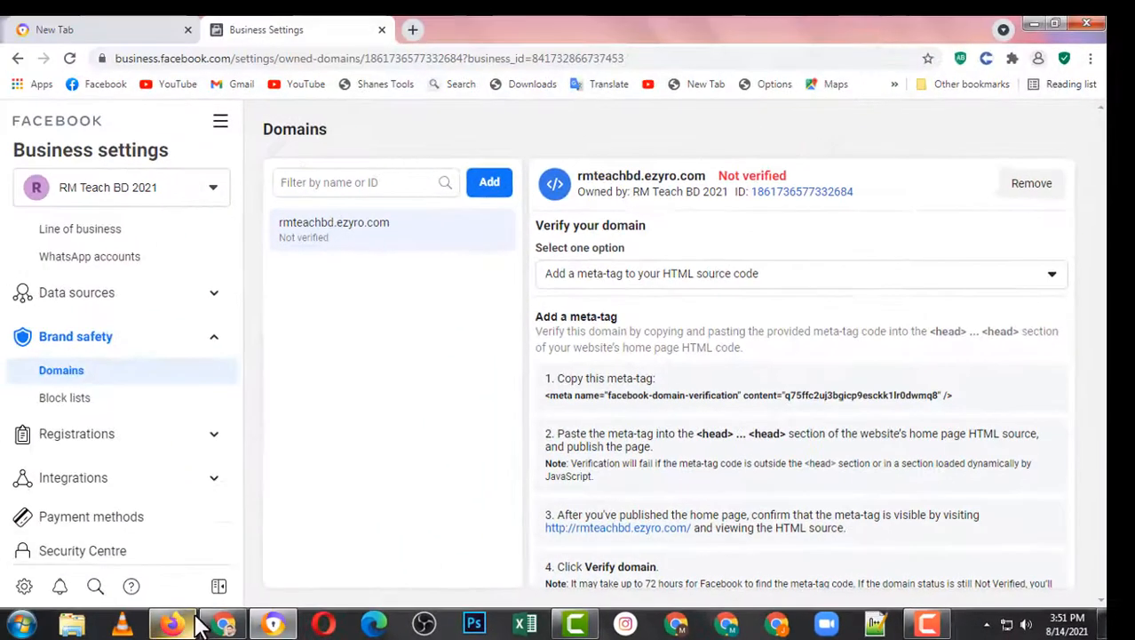
Step: Switch to the WordPress dashboard in Firefox and open the page for adding new plugins
left_click(176, 624)
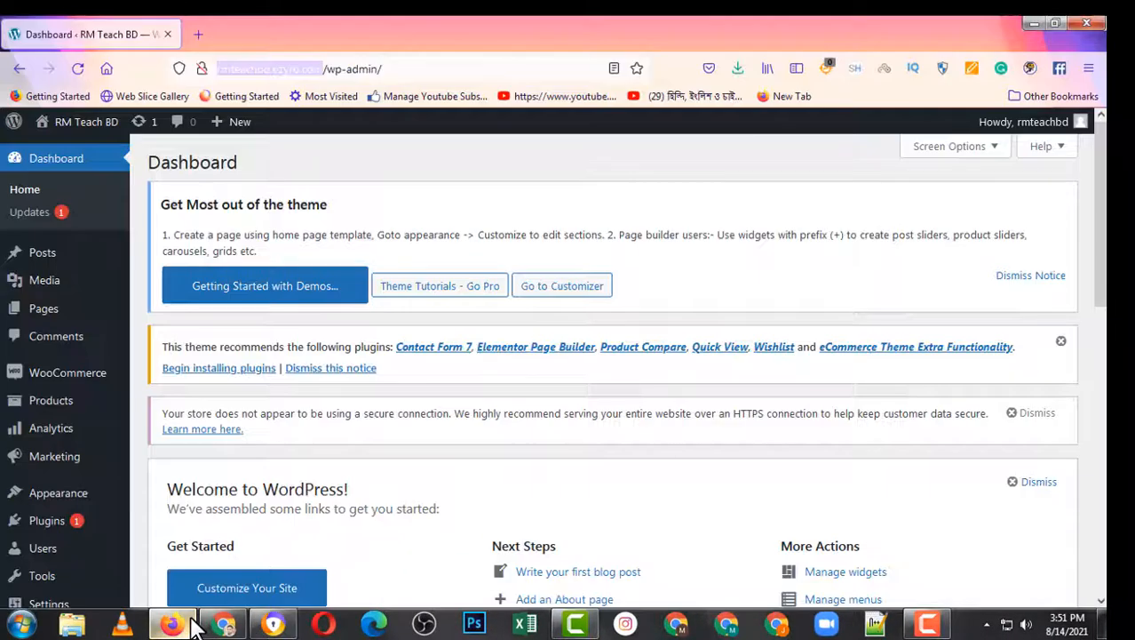
mouse_move(95, 407)
scroll(94, 406, "down", 3)
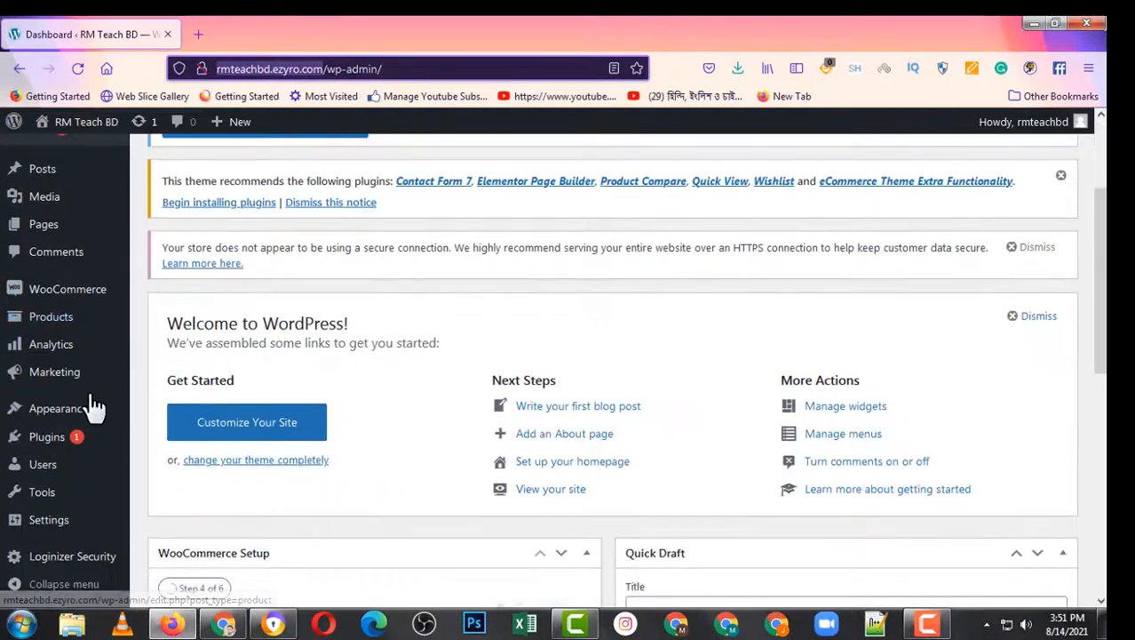
scroll(89, 375, "up", 3)
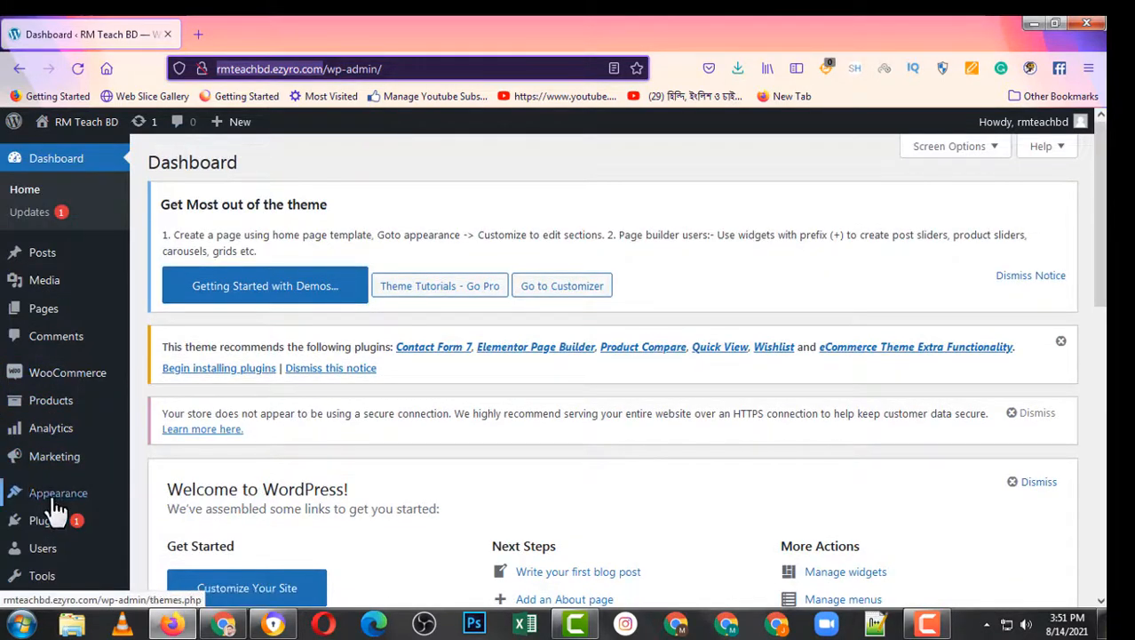
scroll(62, 454, "down", 3)
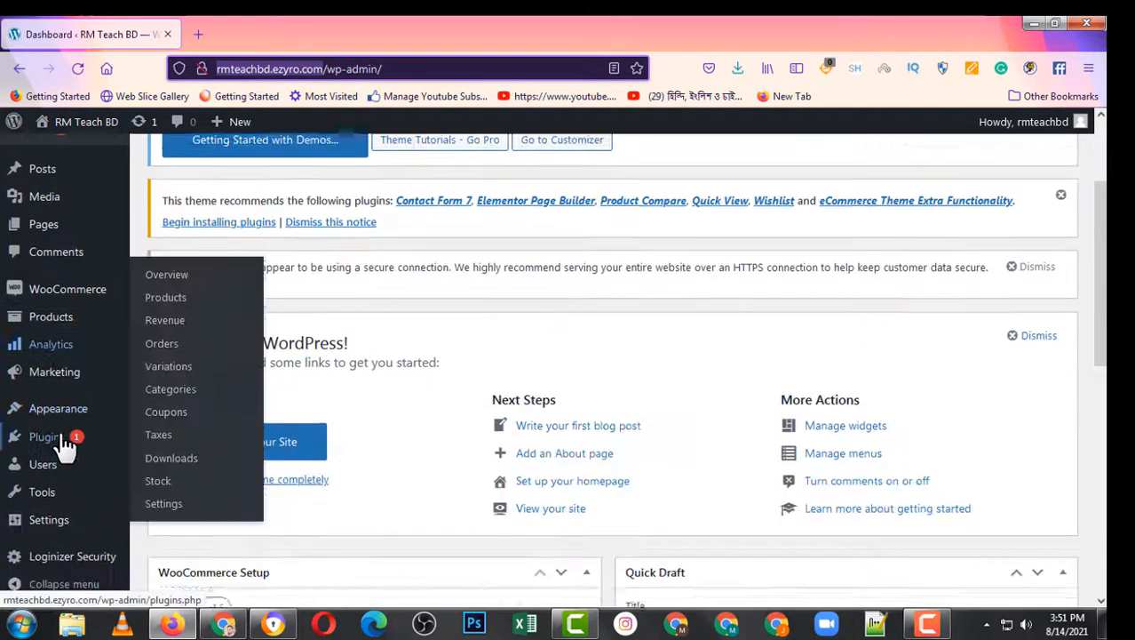
mouse_move(71, 440)
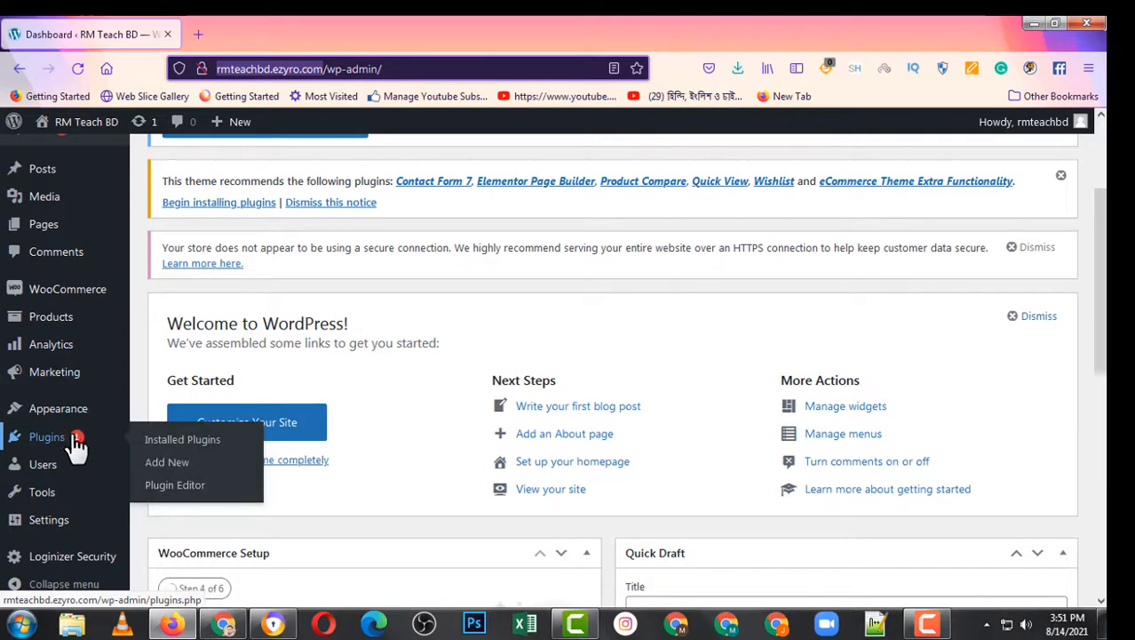
left_click(182, 471)
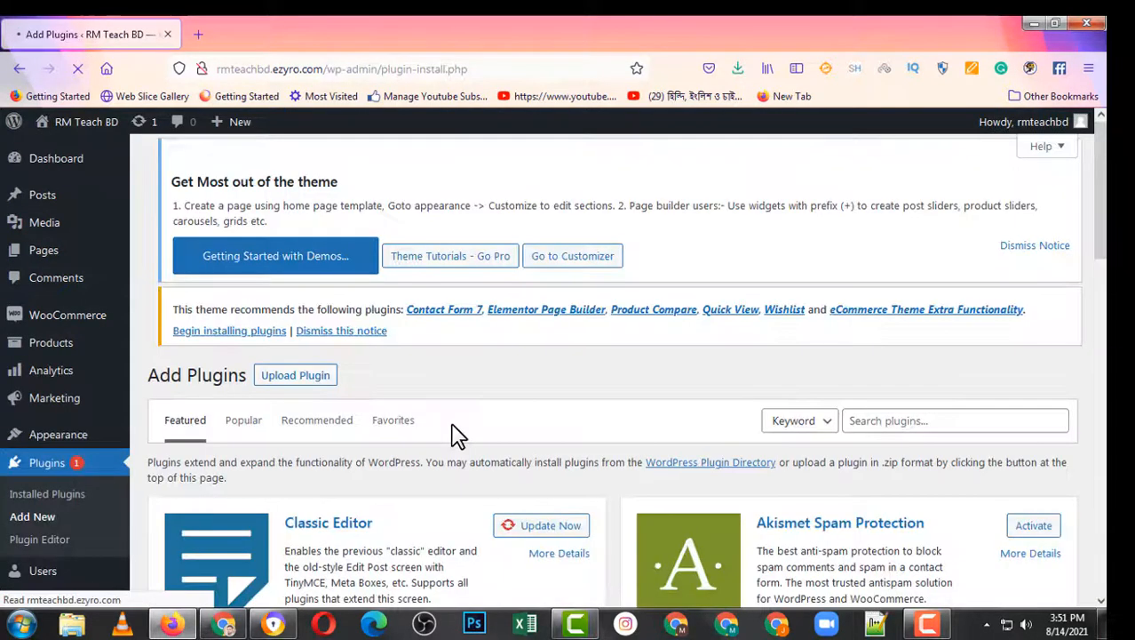
scroll(455, 433, "down", 2)
Step: Switch to Google Translate in Chrome and copy the text "Insert Headers and Footers" from the source text
left_click(224, 624)
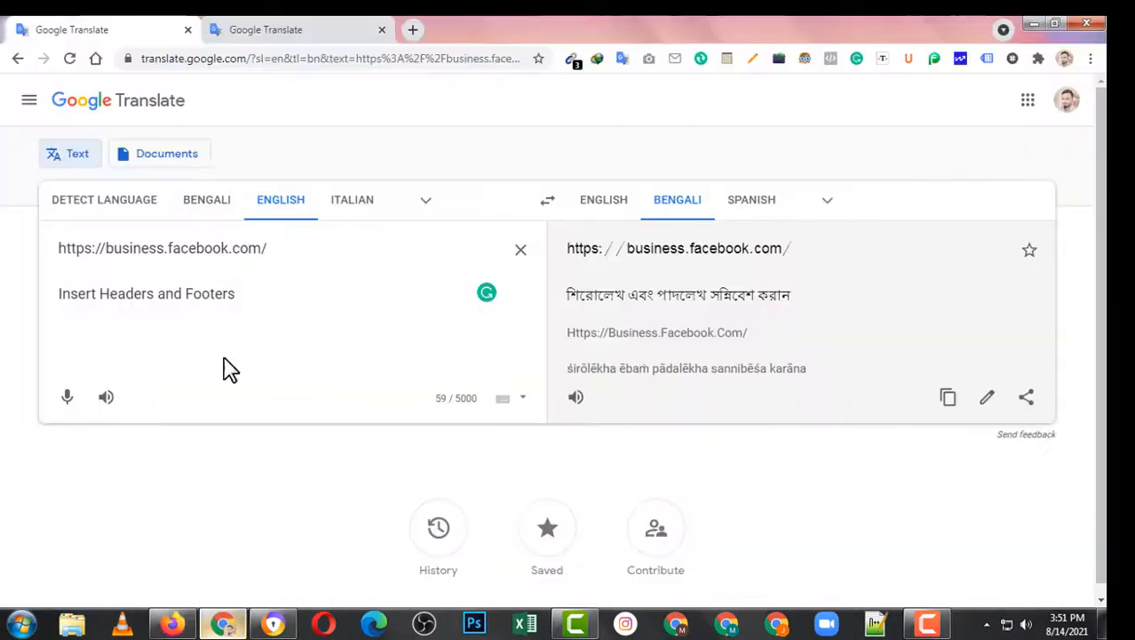
triple_click(125, 288)
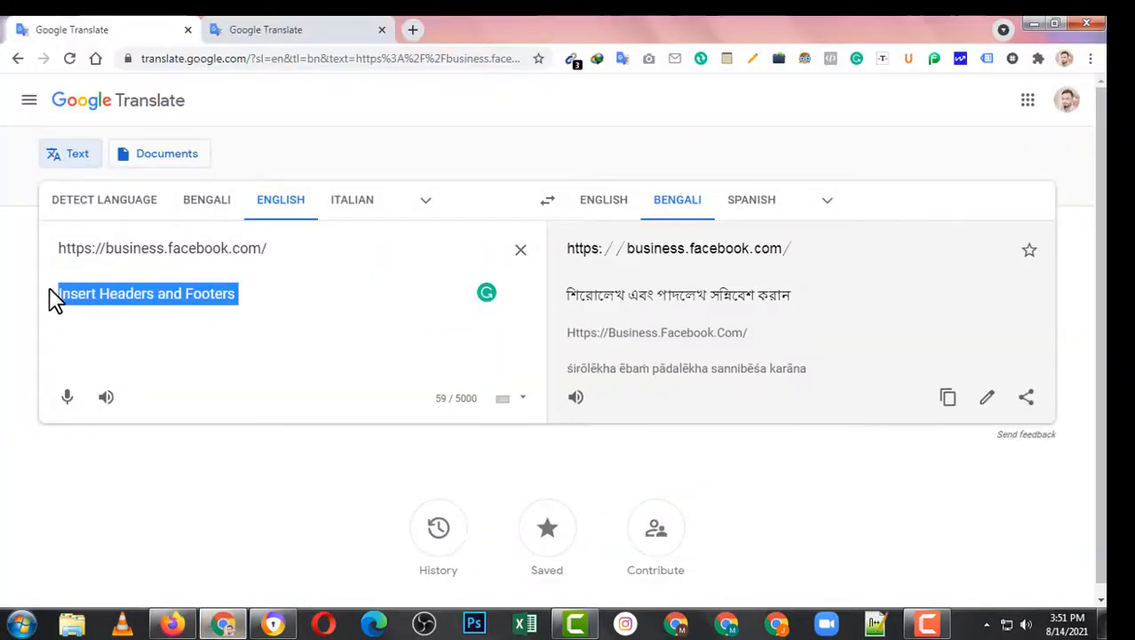
right_click(166, 297)
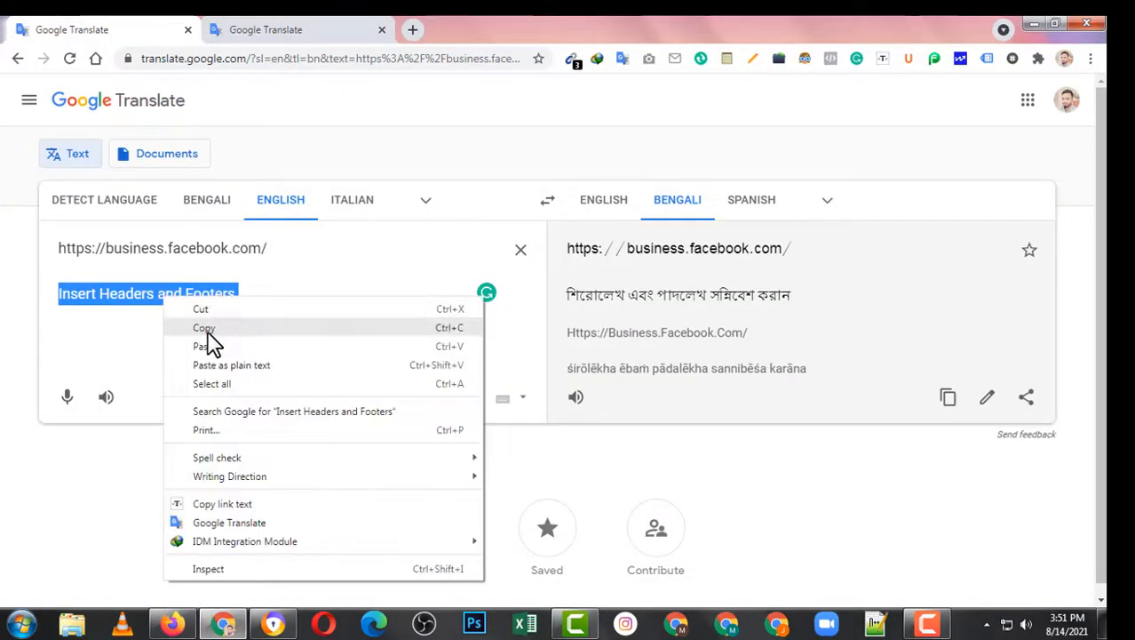
left_click(210, 333)
Step: Return to WordPress in Firefox and search the plugin directory for "Insert Headers and Footers"
left_click(173, 625)
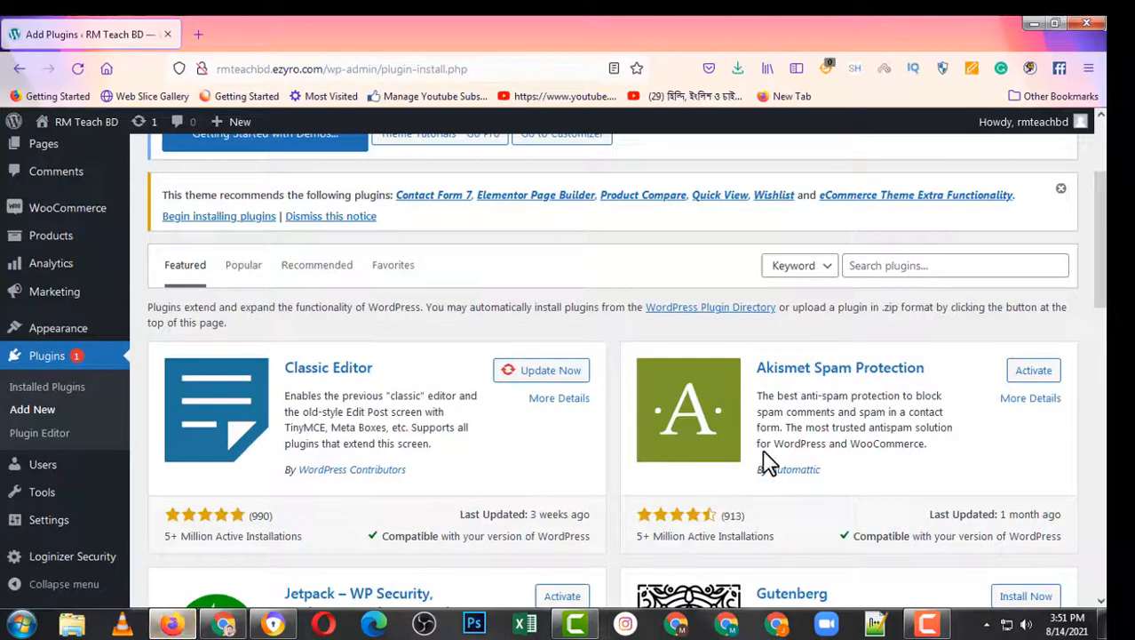
left_click(872, 266)
key("ctrl+v")
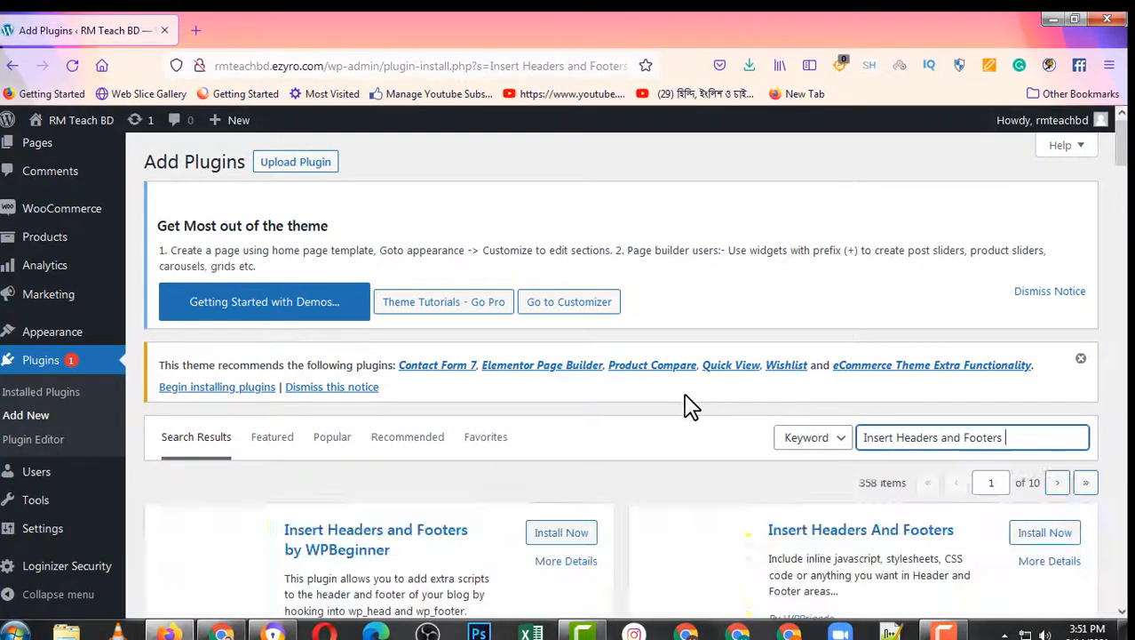
Step: Install and activate Insert Headers and Footers by WPBeginner and locate it among the installed plugins
scroll(621, 418, "down", 2)
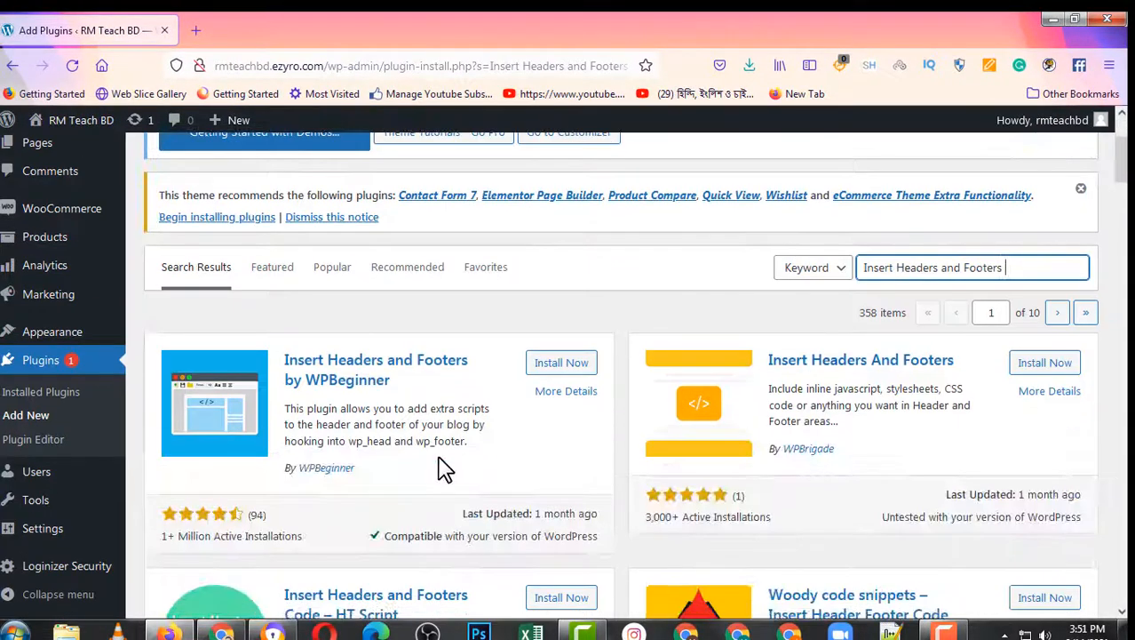
left_click(568, 367)
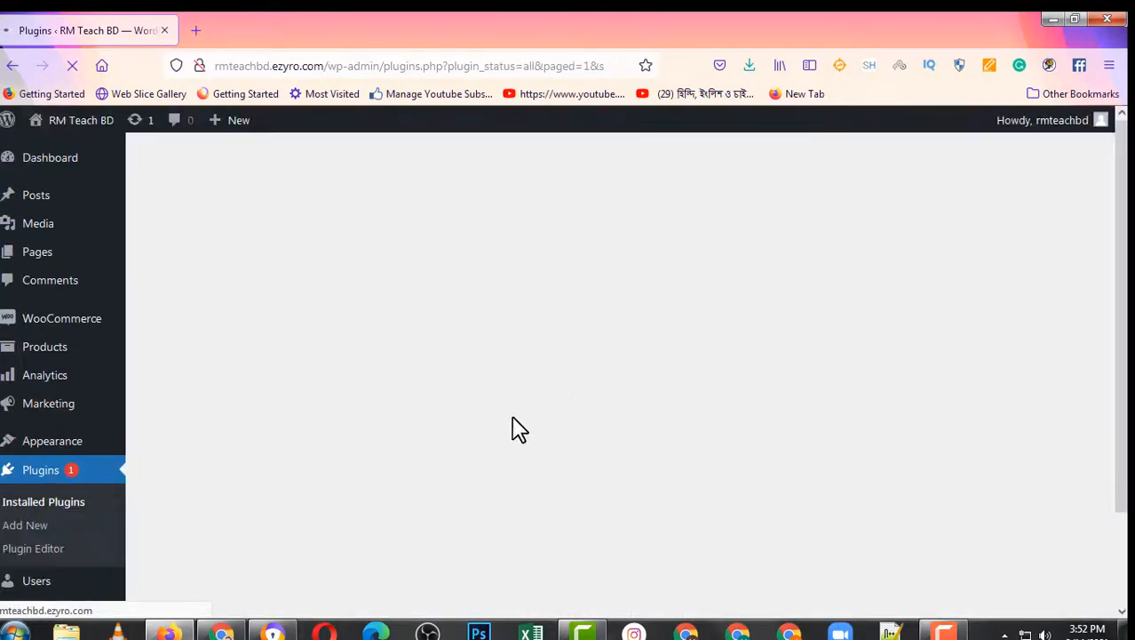
scroll(526, 396, "down", 3)
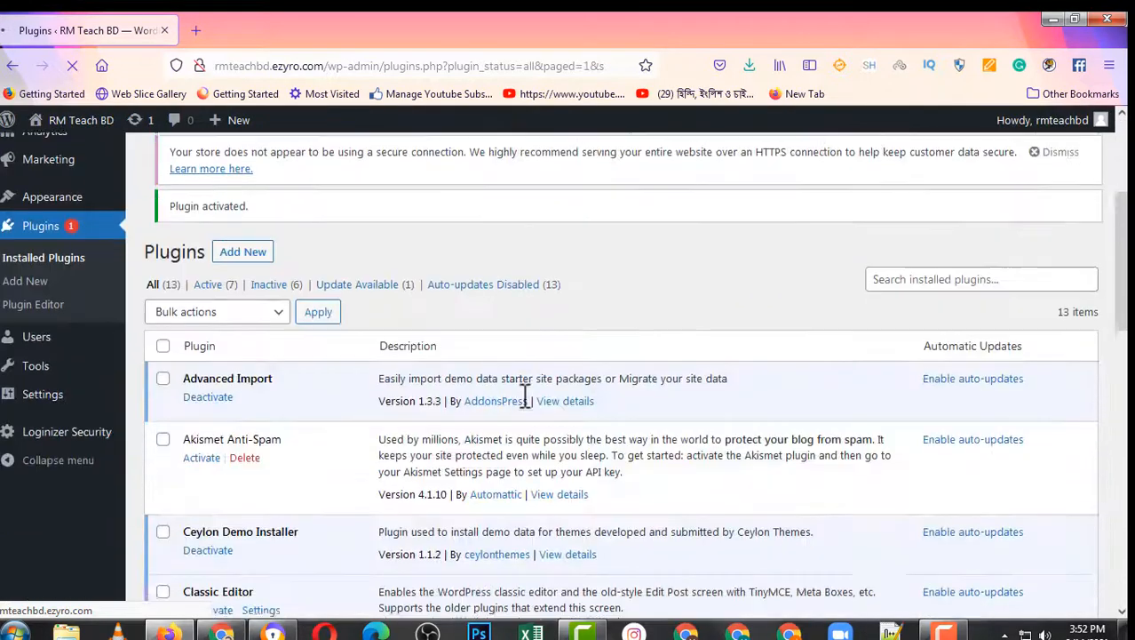
scroll(293, 439, "down", 6)
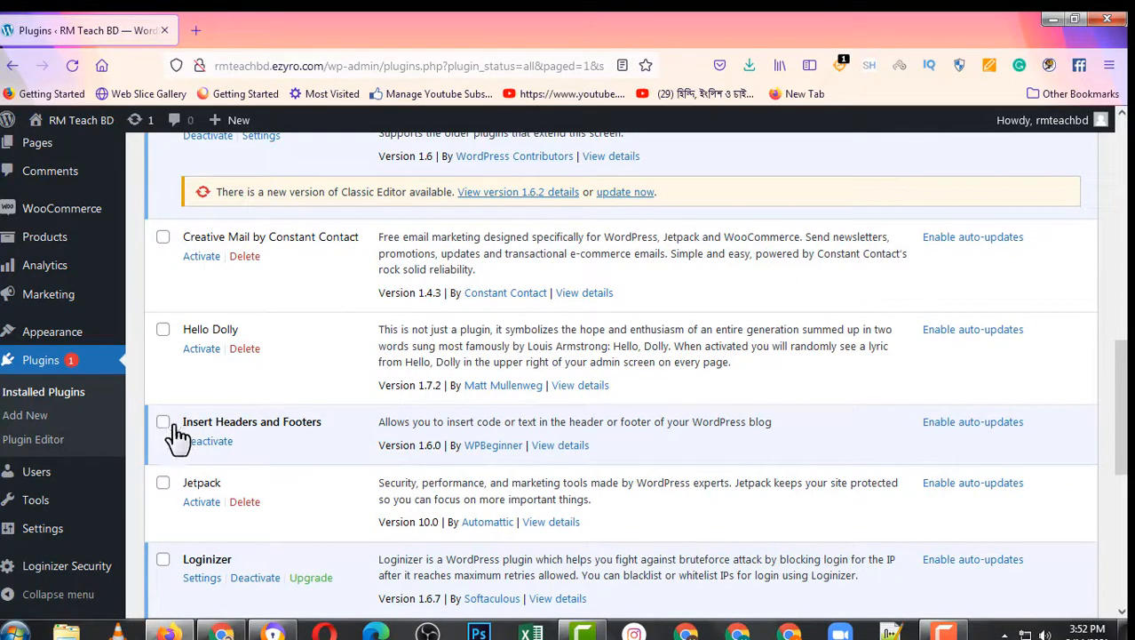
scroll(356, 458, "up", 4)
scroll(355, 458, "down", 2)
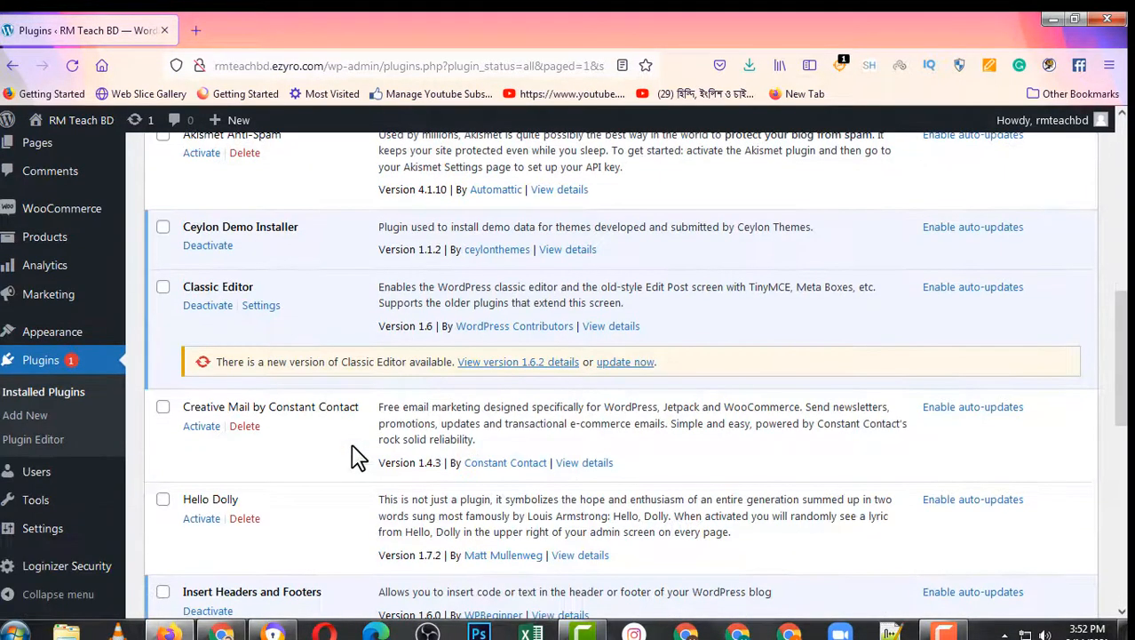
Step: Open the settings page of the Insert Headers and Footers plugin
left_click(66, 404)
scroll(71, 430, "down", 1)
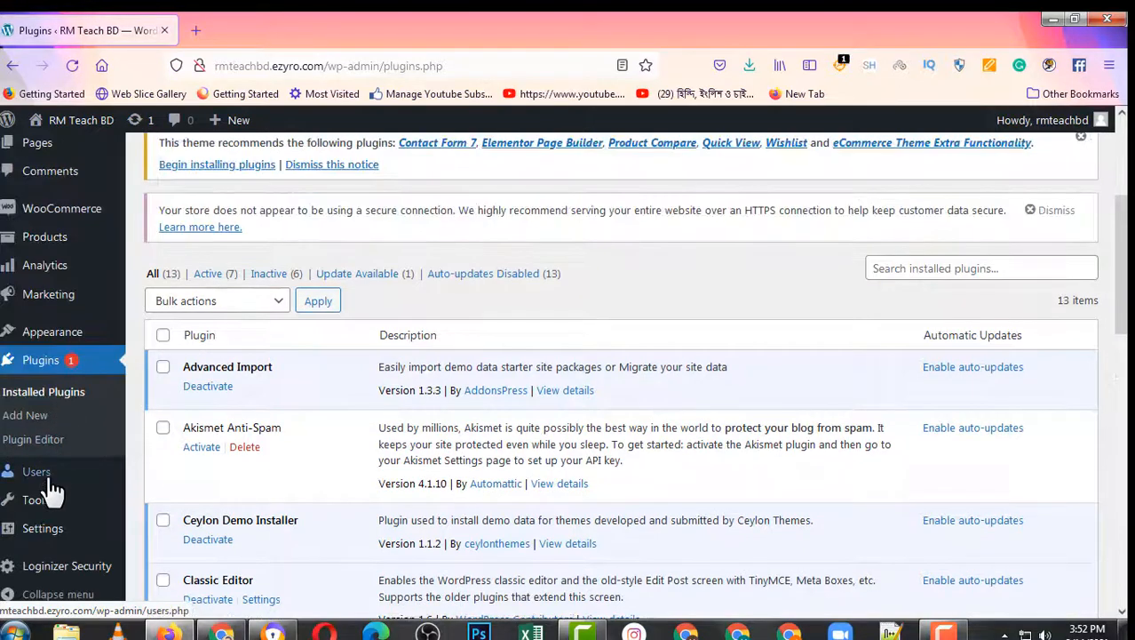
scroll(48, 527, "down", 1)
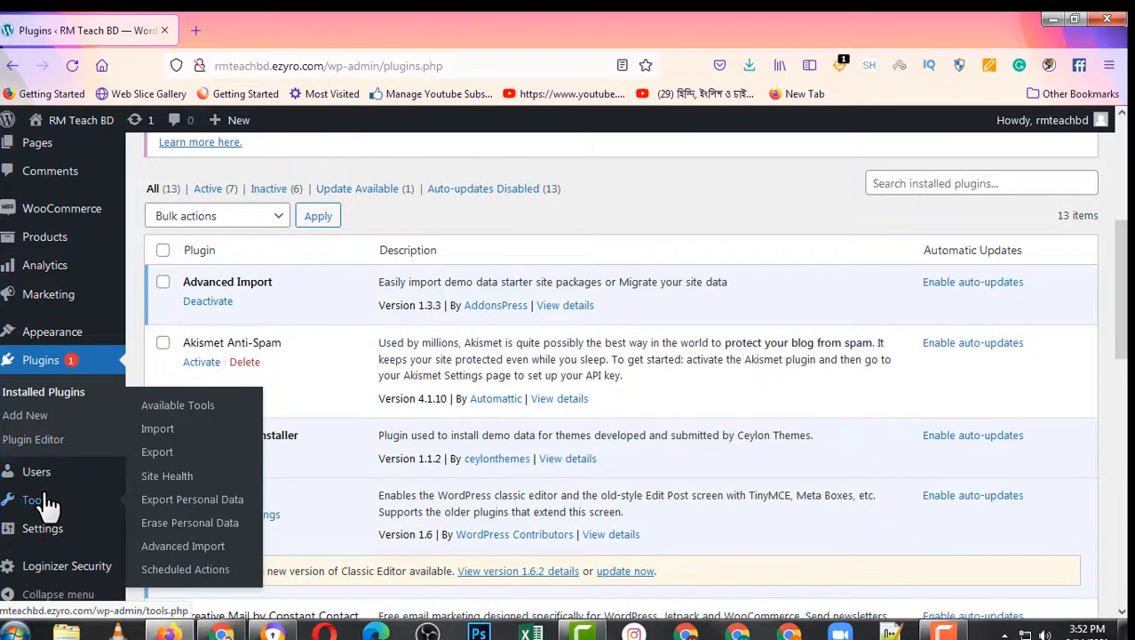
mouse_move(35, 538)
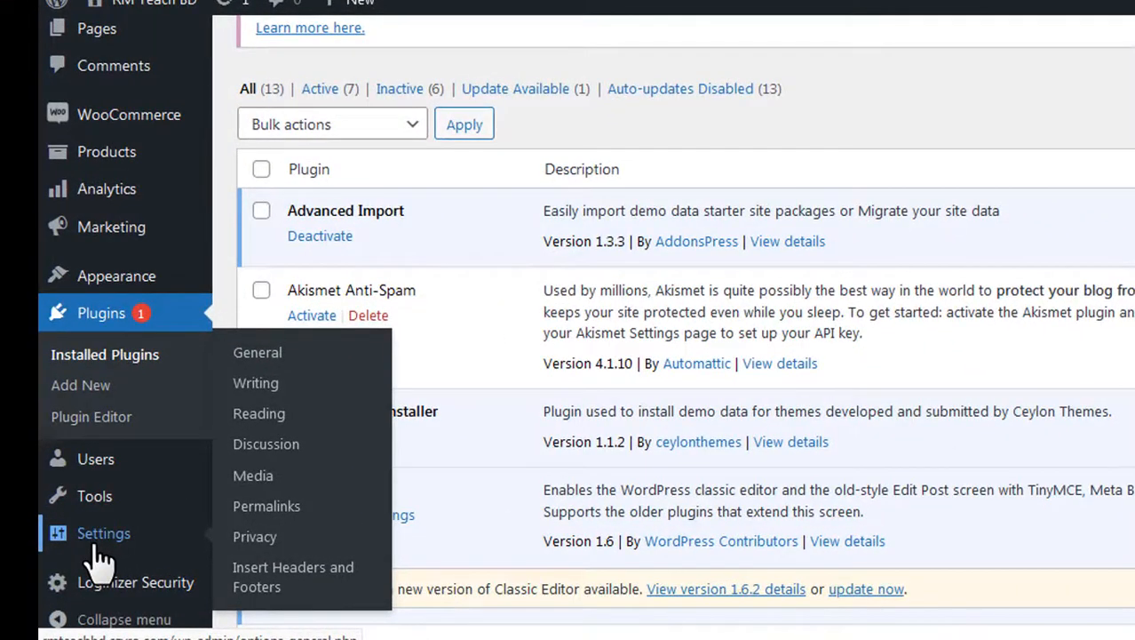
left_click(282, 579)
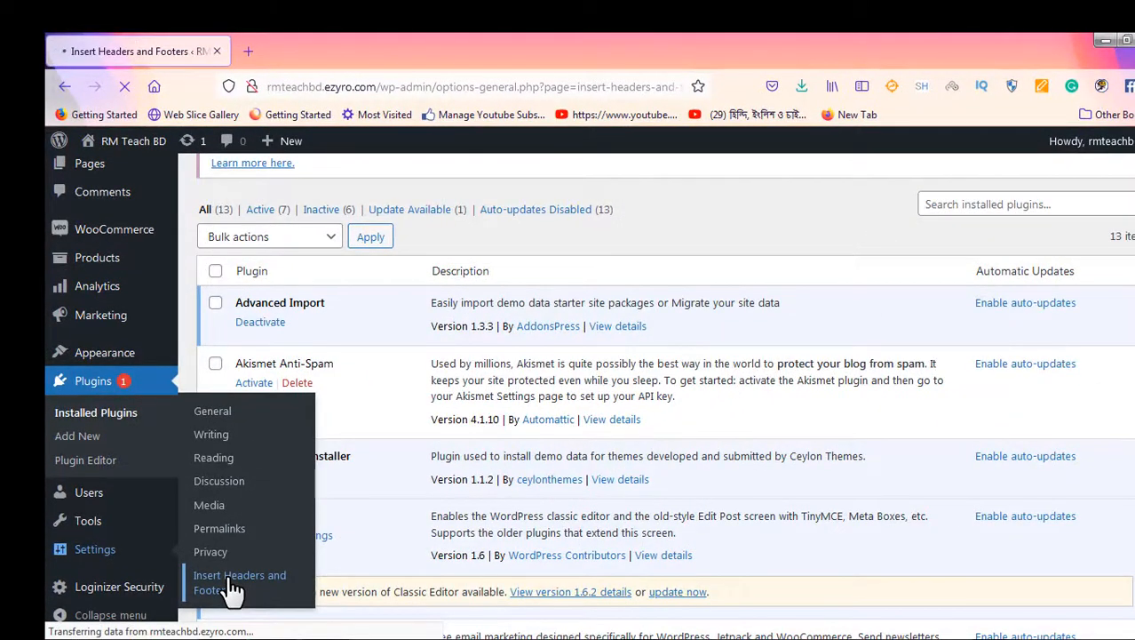
scroll(231, 586, "down", 2)
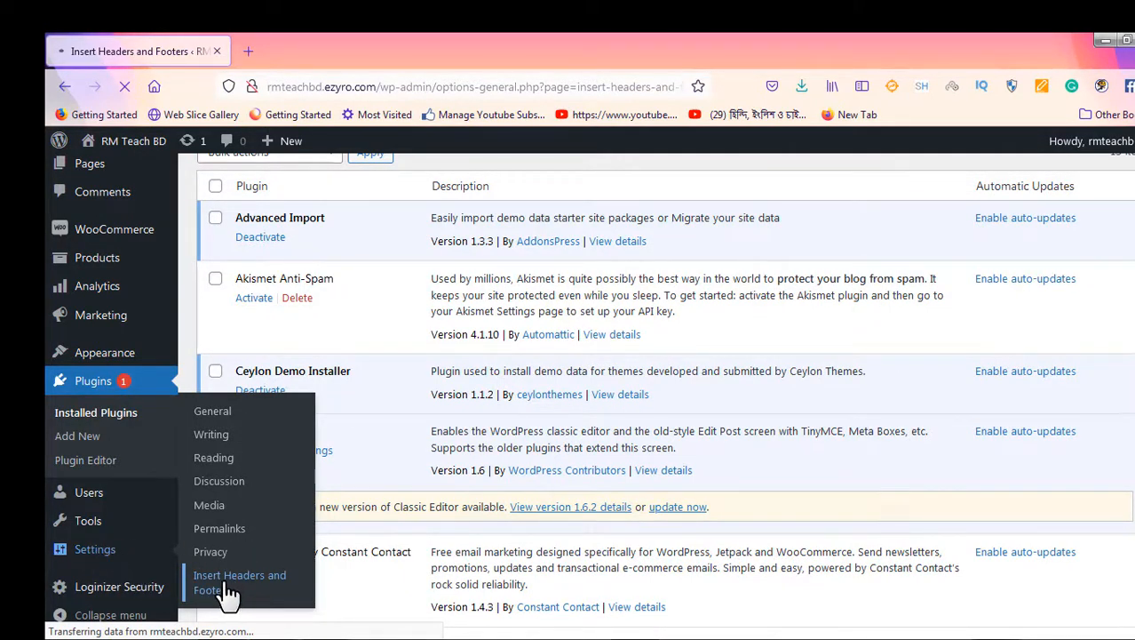
scroll(228, 592, "down", 6)
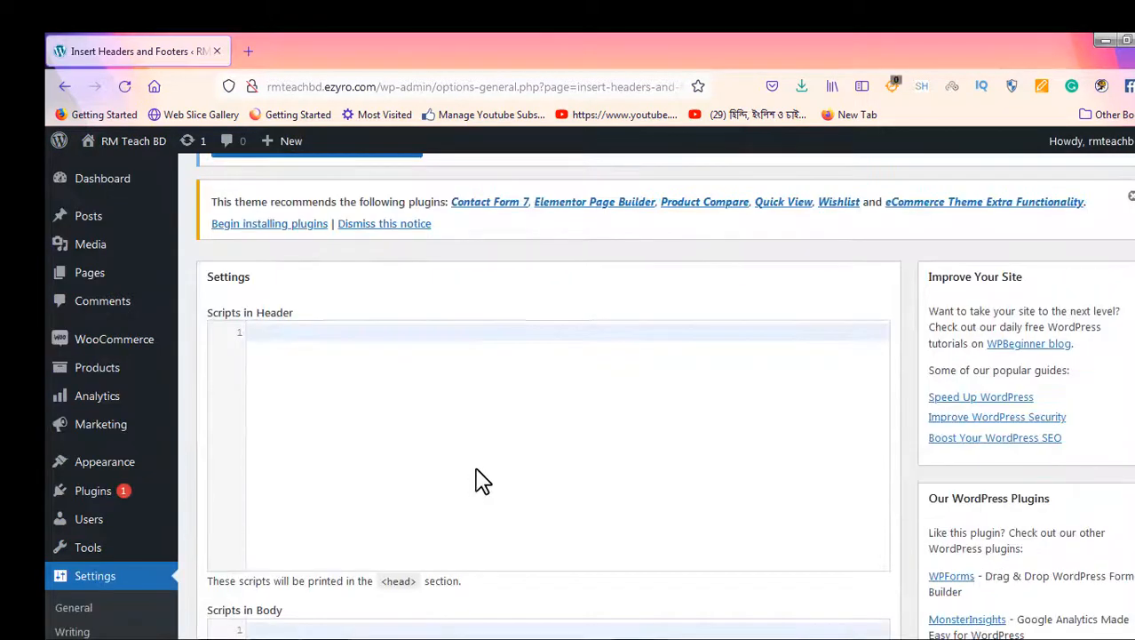
Step: Paste the facebook-domain-verification meta-tag copied from Facebook Business settings into Scripts in Header and save the plugin settings
scroll(477, 469, "up", 2)
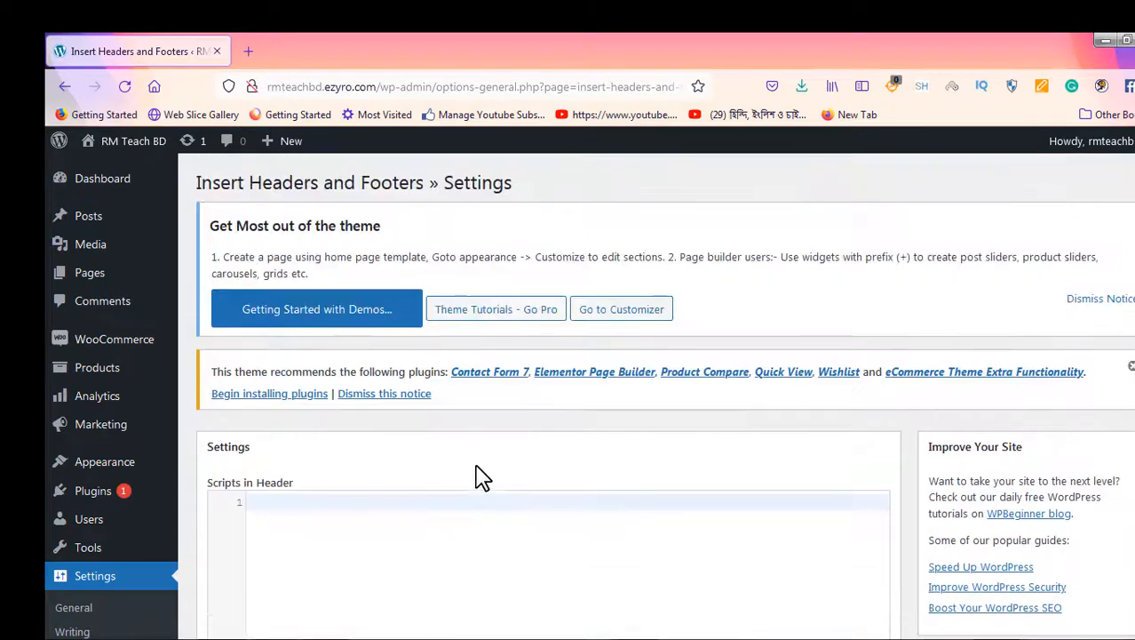
scroll(476, 462, "down", 2)
scroll(382, 374, "down", 1)
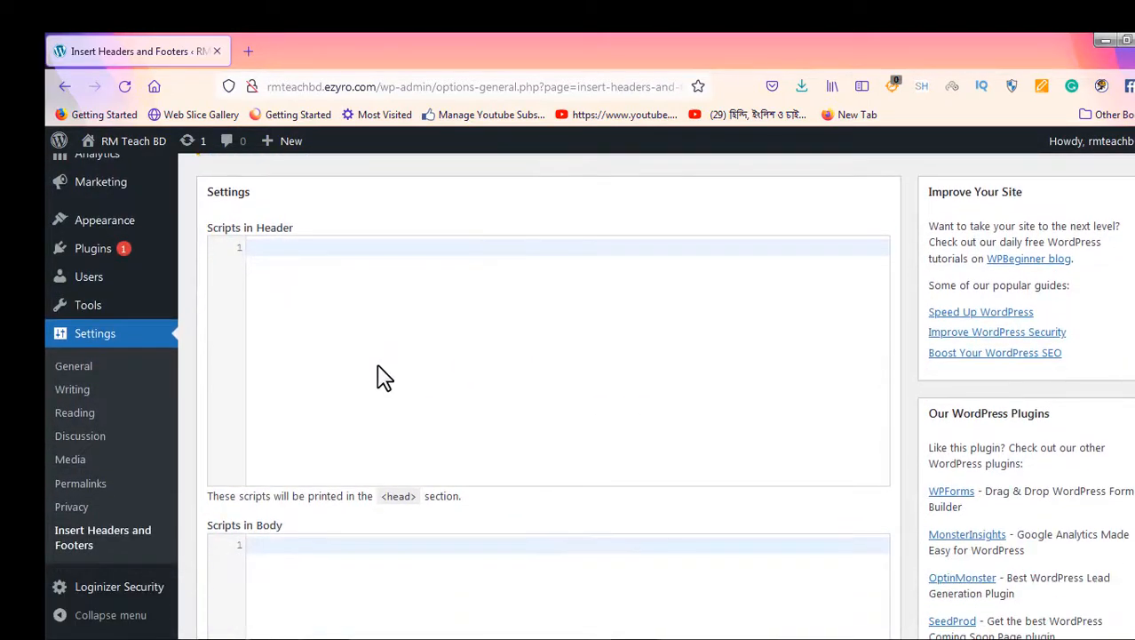
scroll(299, 542, "down", 1)
scroll(302, 462, "up", 1)
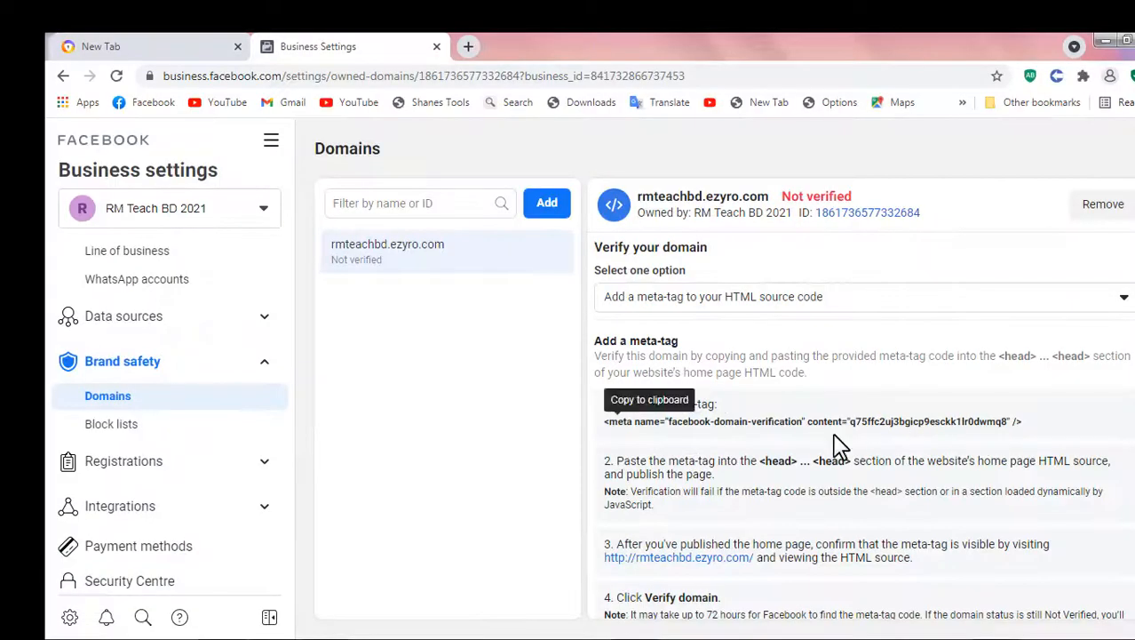
left_click(953, 422)
left_click(307, 638)
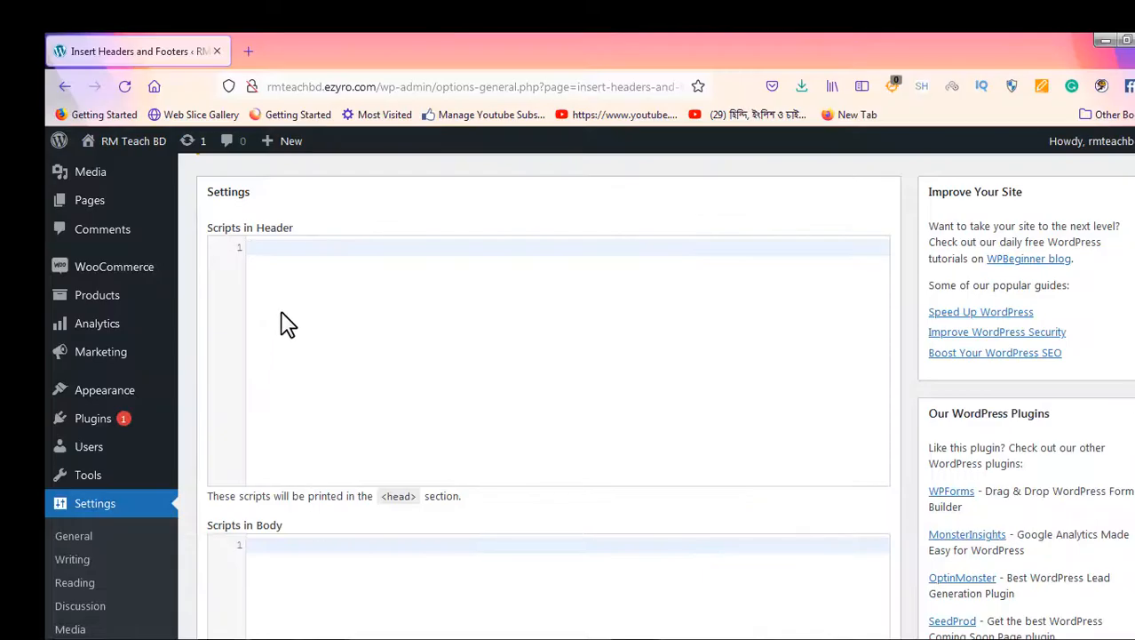
key("ctrl+v")
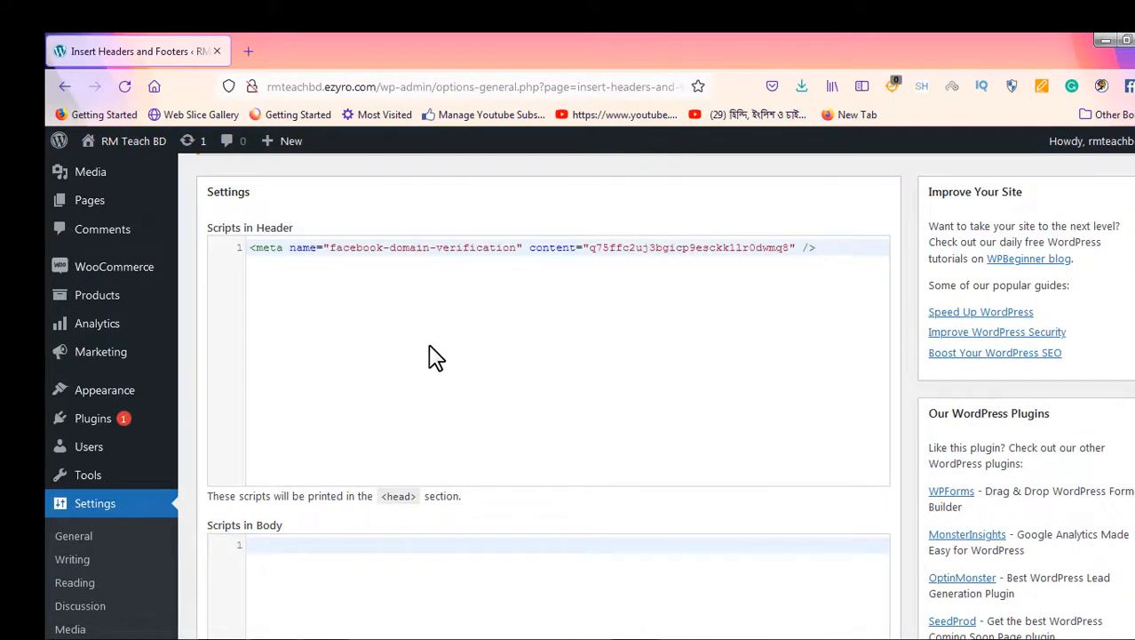
scroll(427, 355, "down", 4)
scroll(423, 355, "down", 3)
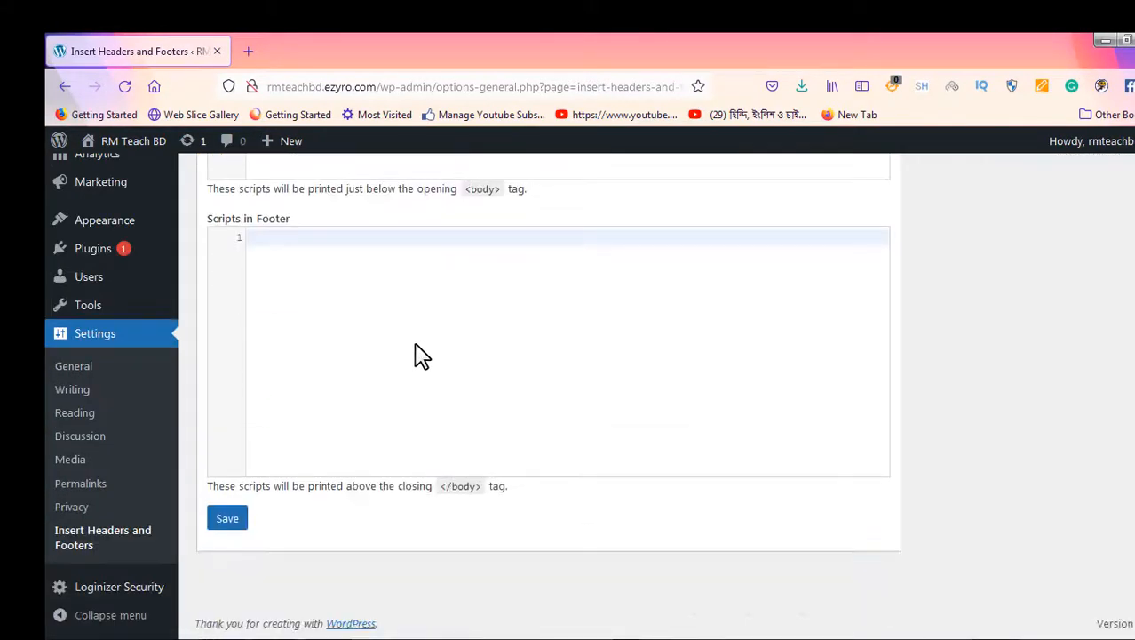
left_click(233, 520)
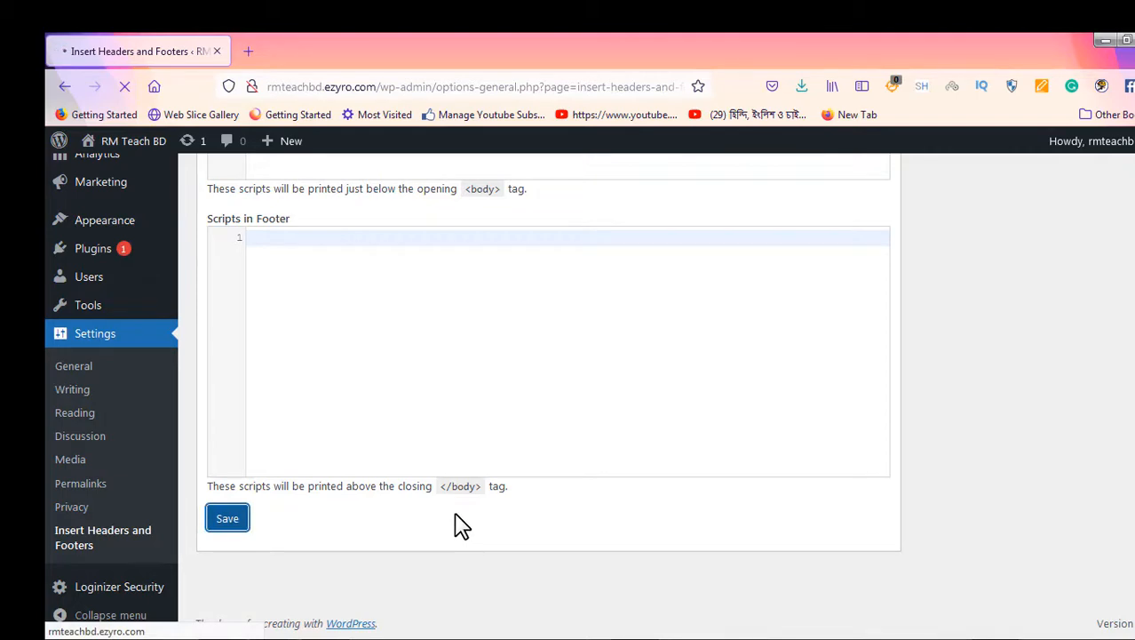
Step: Check the saved plugin settings for the meta-tag in Scripts in Header
scroll(457, 515, "down", 7)
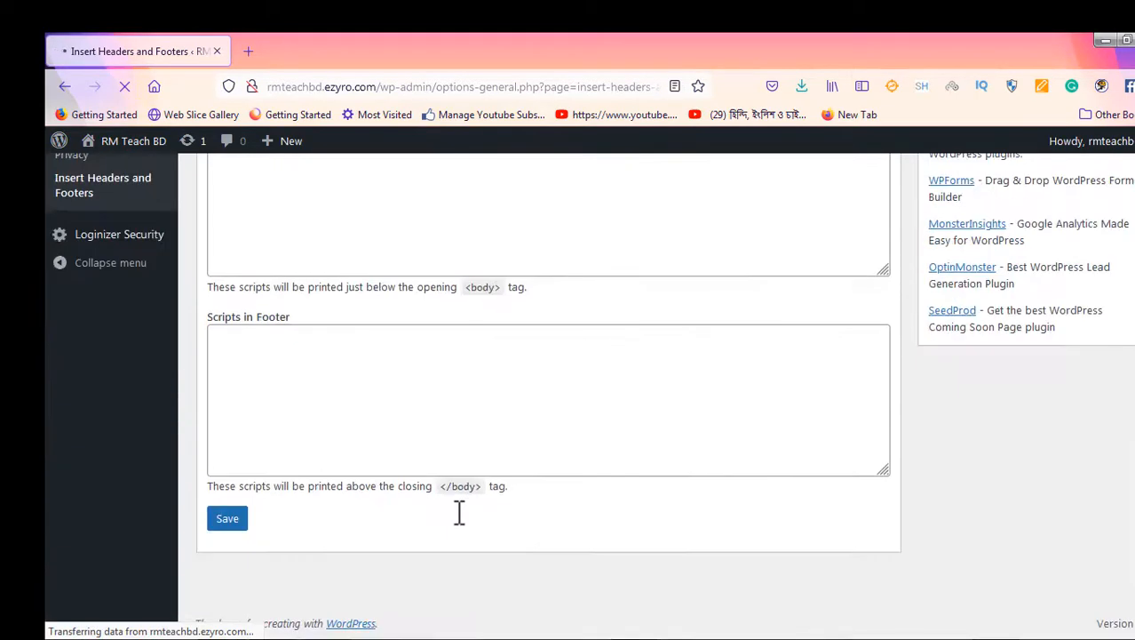
scroll(427, 525, "down", 5)
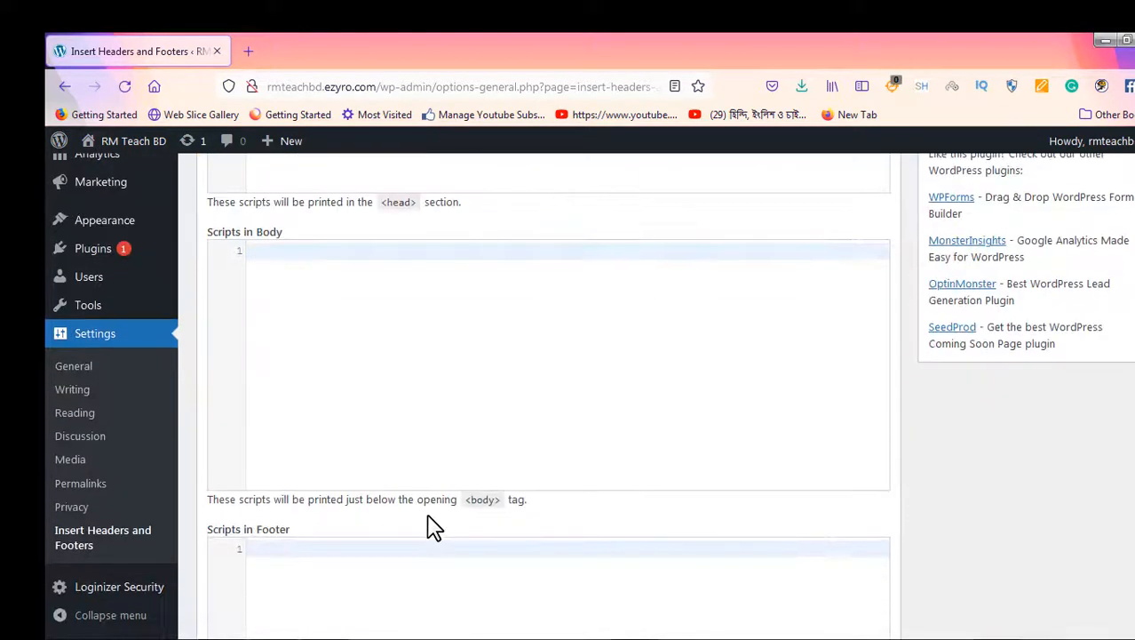
scroll(427, 529, "down", 3)
scroll(410, 534, "up", 8)
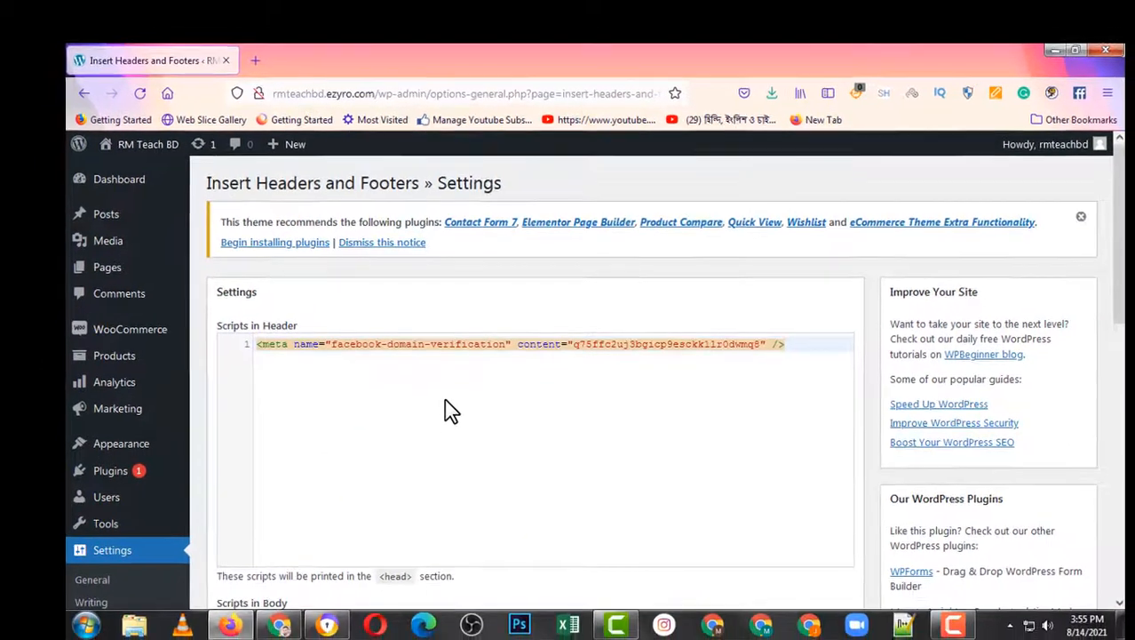
scroll(427, 279, "down", 1)
scroll(416, 260, "up", 1)
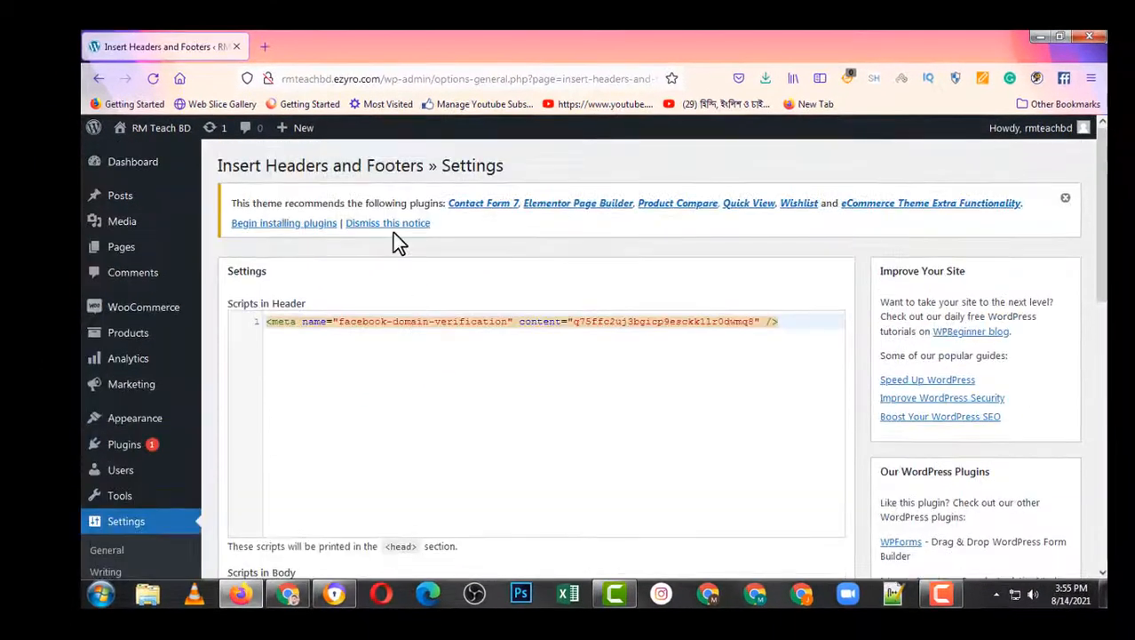
Step: Return to the WordPress dashboard home page and look through its contents
left_click(137, 179)
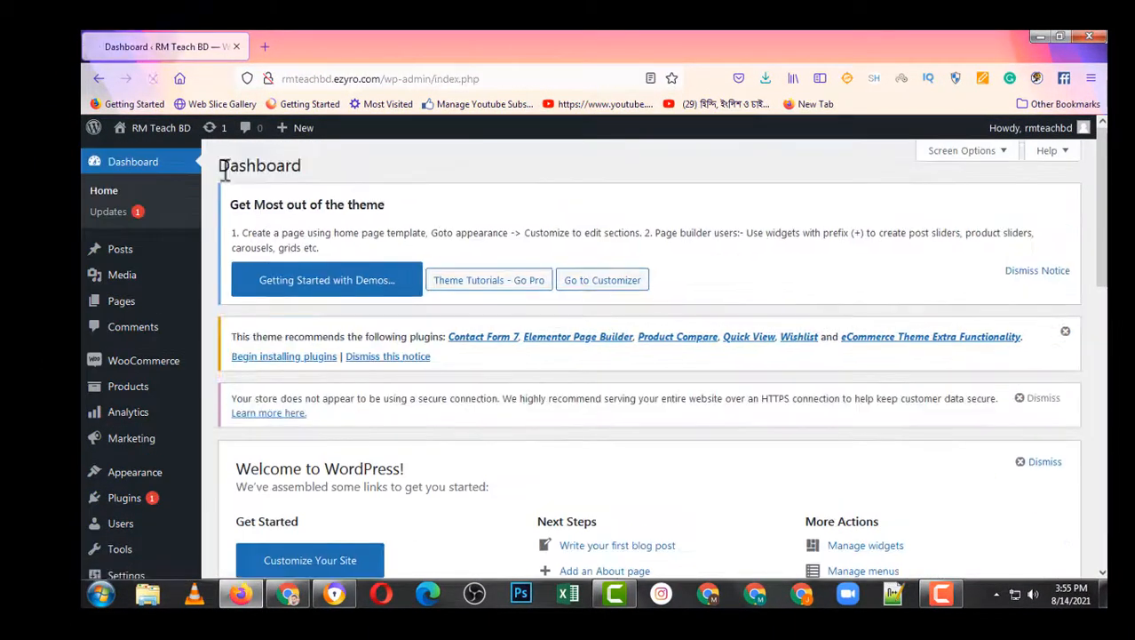
left_click(155, 175)
scroll(428, 449, "down", 5)
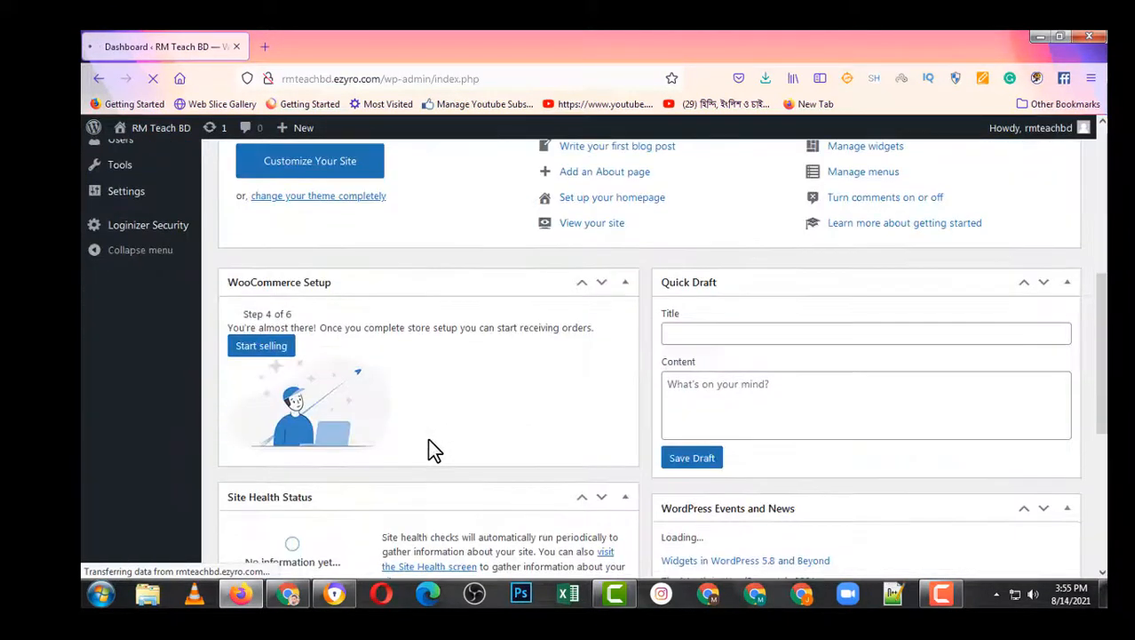
scroll(428, 441, "up", 5)
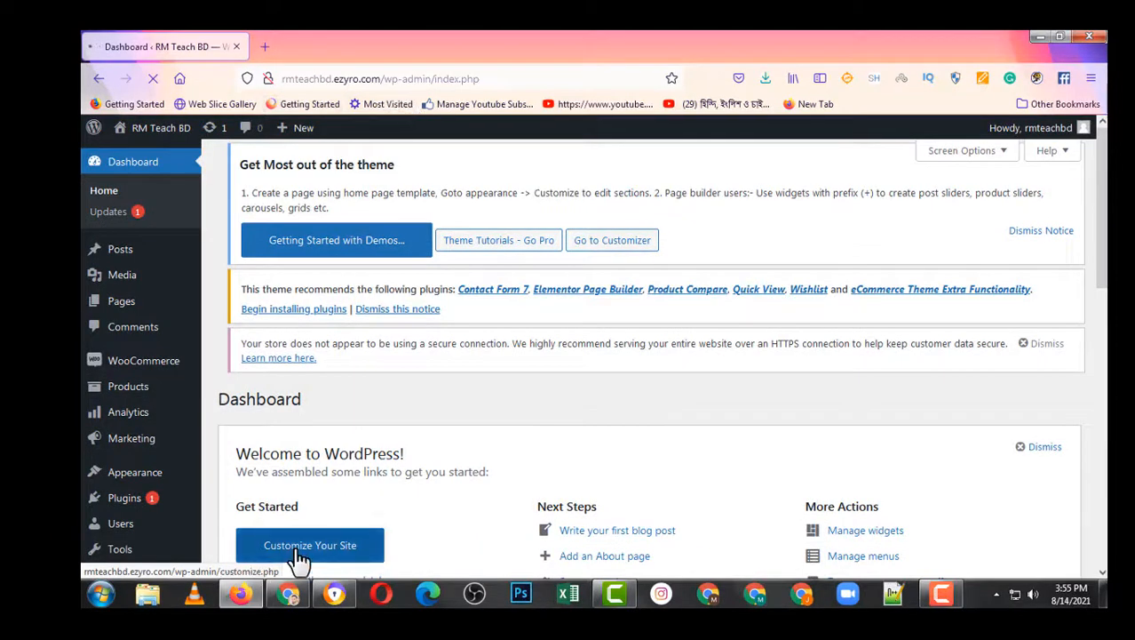
Step: Switch to Facebook Business settings, verify the domain rmteachbd.ezyro.com and close the confirmation
left_click(334, 593)
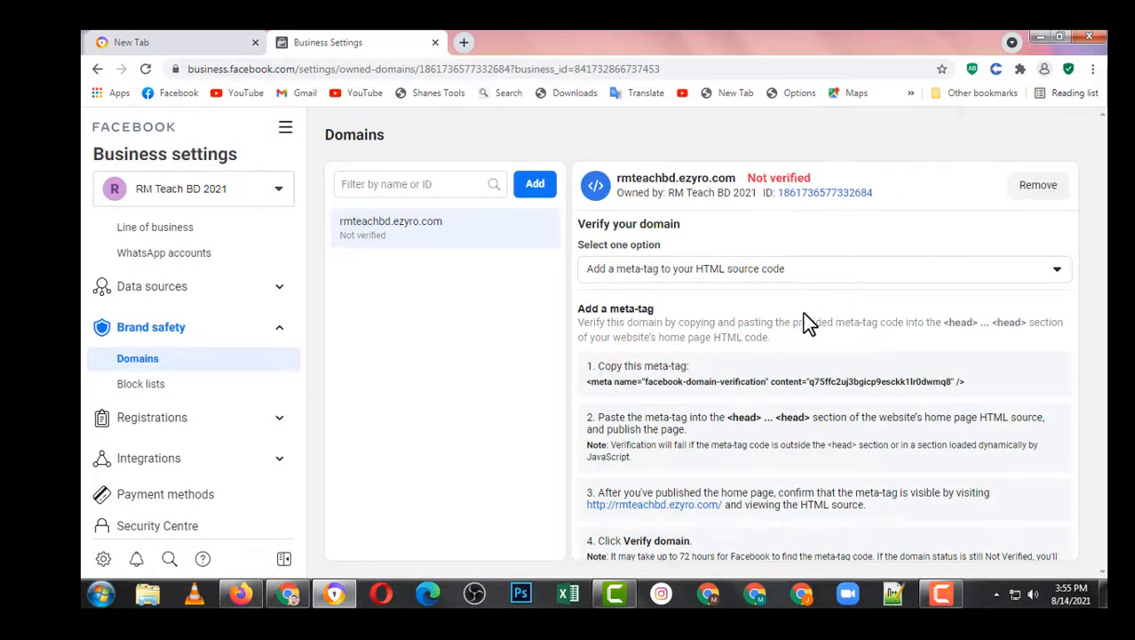
key("ctrl+0")
key("ctrl+minus")
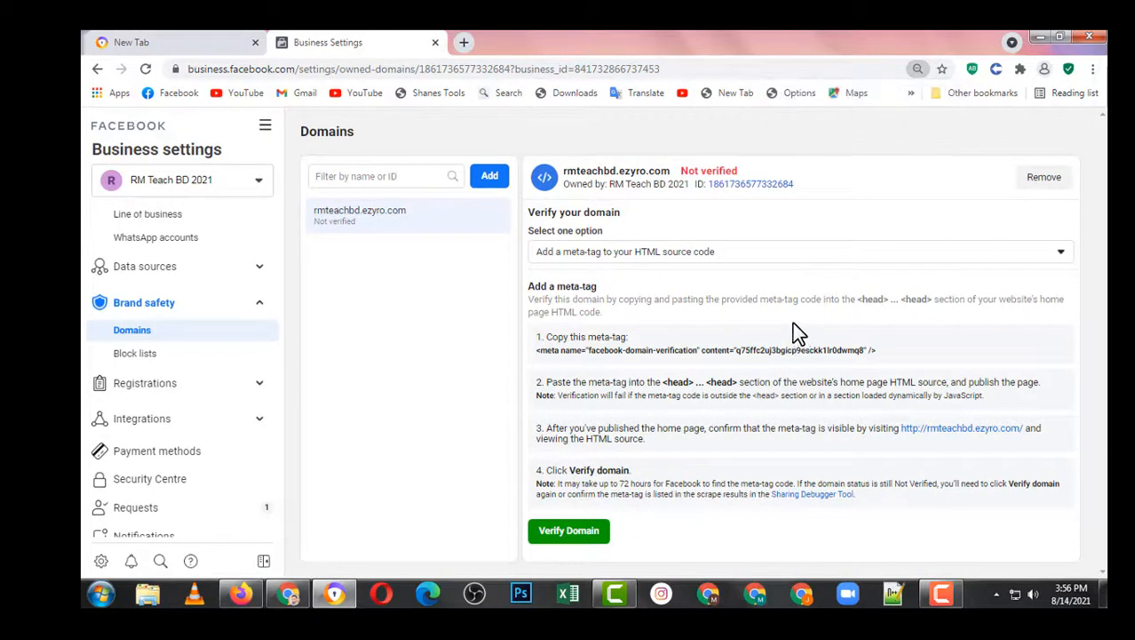
left_click(586, 533)
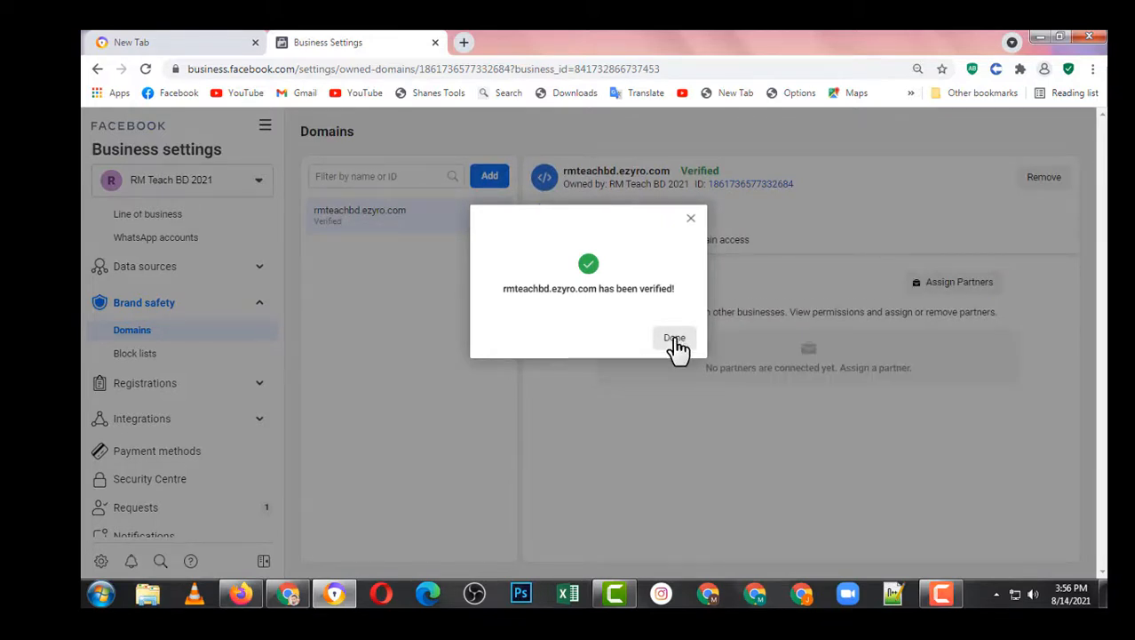
left_click(674, 339)
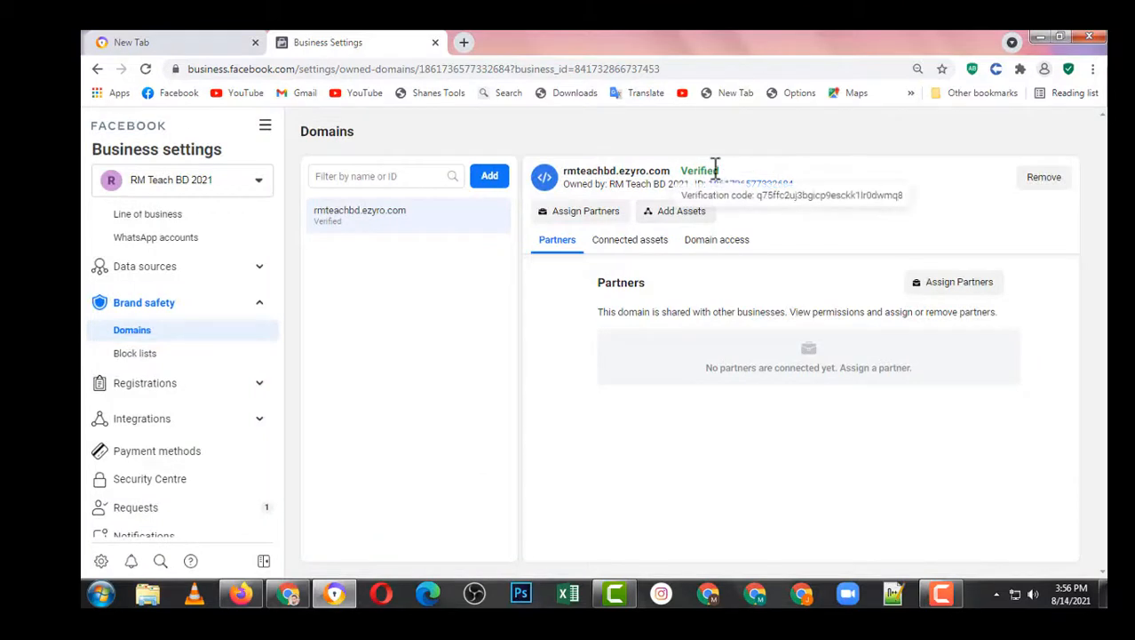